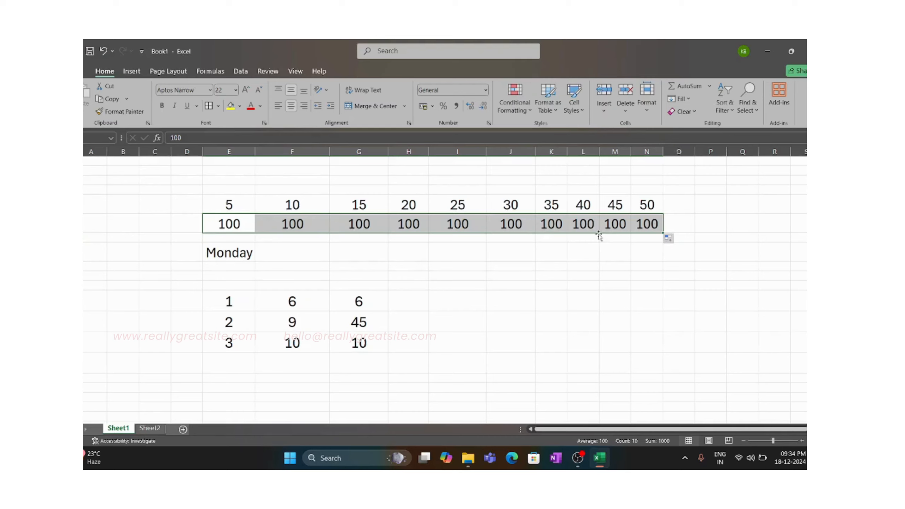
- Enter 90 in column F of the second number row and clear the repeated 100s from column G onward
{"action": "left_click", "coordinate": [295, 229]}
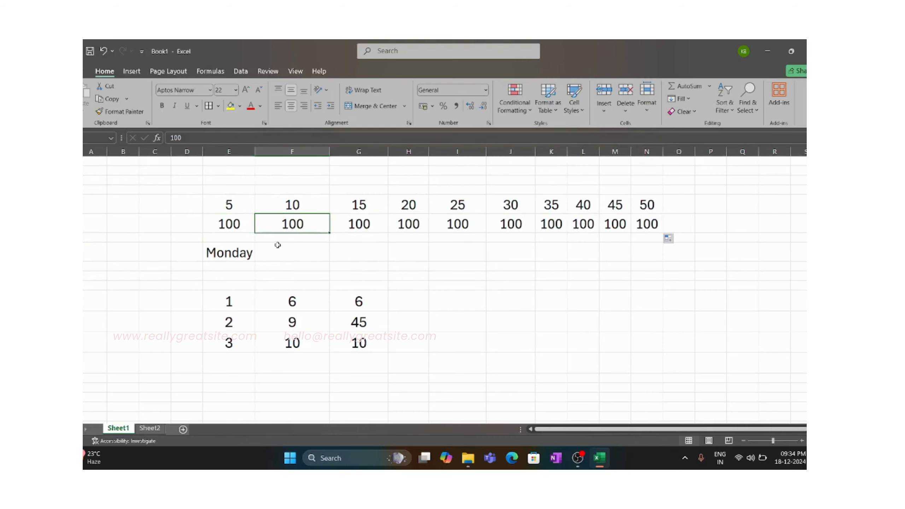
{"action": "type", "text": "90"}
{"action": "left_click_drag", "start_coordinate": [349, 231], "coordinate": [674, 227]}
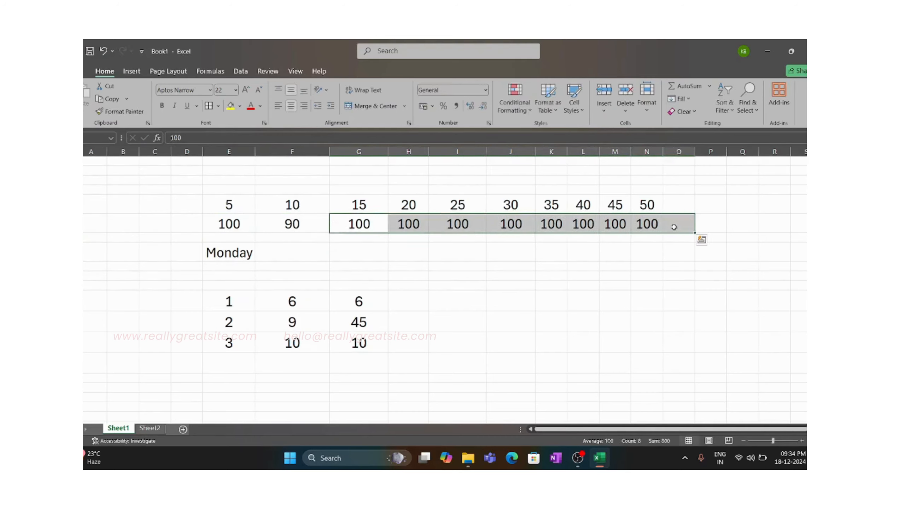
{"action": "key", "text": "Delete"}
{"action": "left_click", "coordinate": [549, 270]}
- Fill the second number row from 100 and 90 as a descending series, extending it to -20 in column Q
{"action": "left_click_drag", "start_coordinate": [238, 226], "coordinate": [647, 233]}
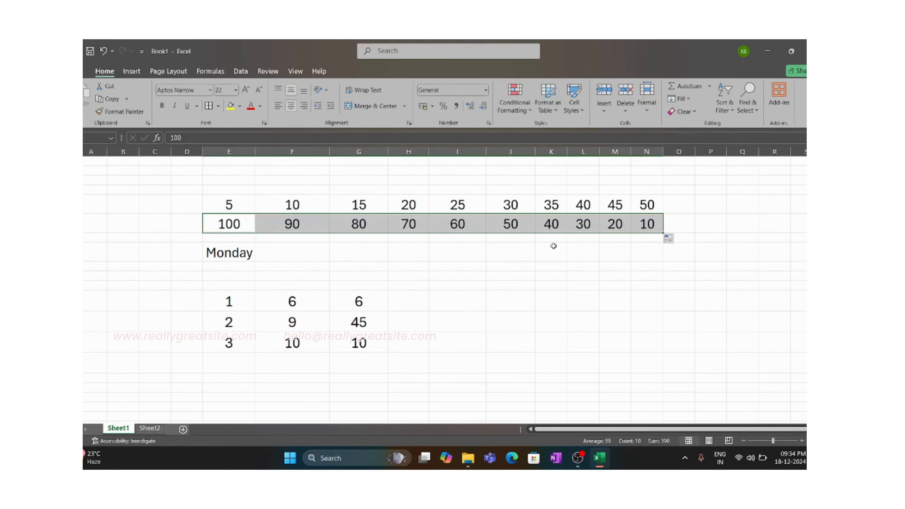
{"action": "left_click", "coordinate": [652, 227]}
{"action": "left_click_drag", "start_coordinate": [617, 228], "coordinate": [757, 232]}
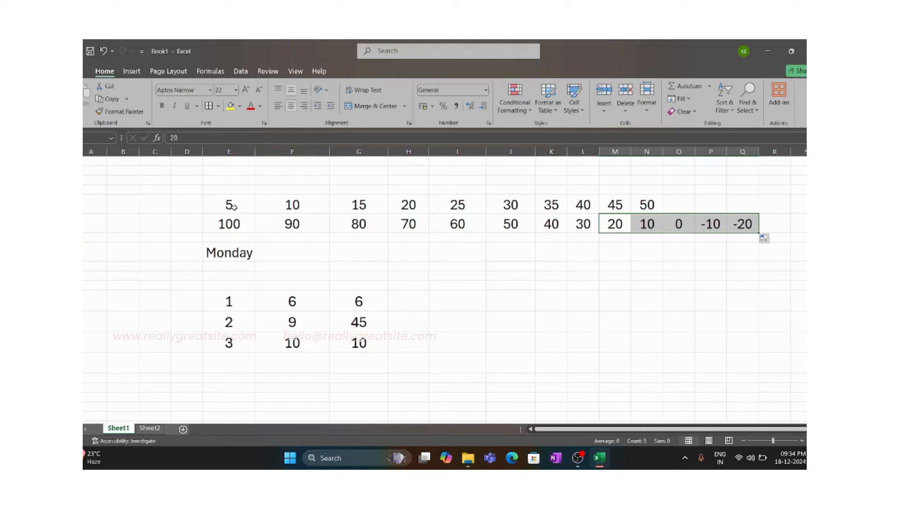
- Apply all borders to the two number rows across columns E to Q
{"action": "left_click_drag", "start_coordinate": [230, 206], "coordinate": [748, 231]}
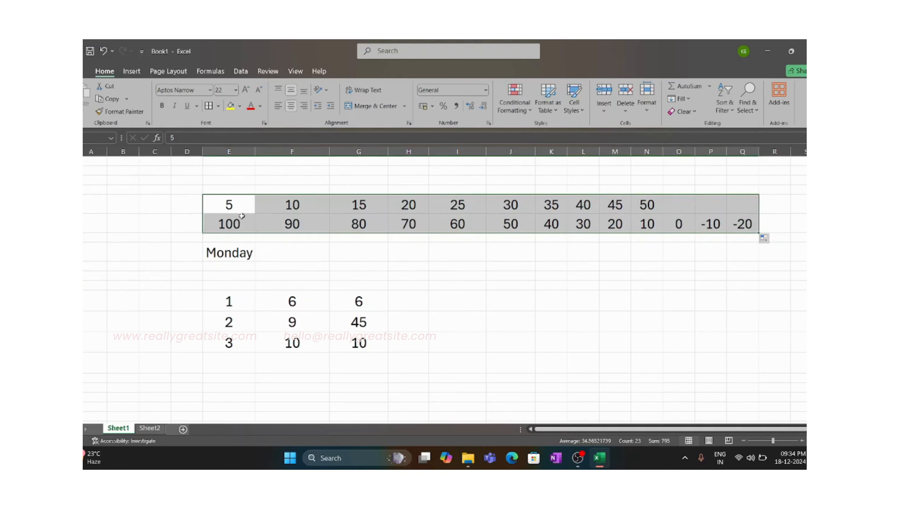
{"action": "left_click_drag", "start_coordinate": [236, 203], "coordinate": [762, 235]}
{"action": "left_click", "coordinate": [209, 105]}
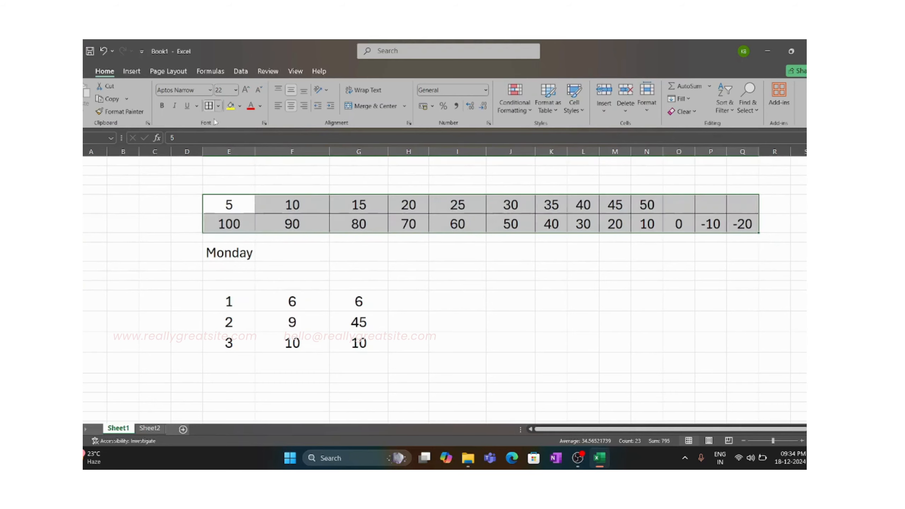
- Fill the weekday series from Monday across to column N and autofit columns E to O to their contents
{"action": "left_click", "coordinate": [246, 251]}
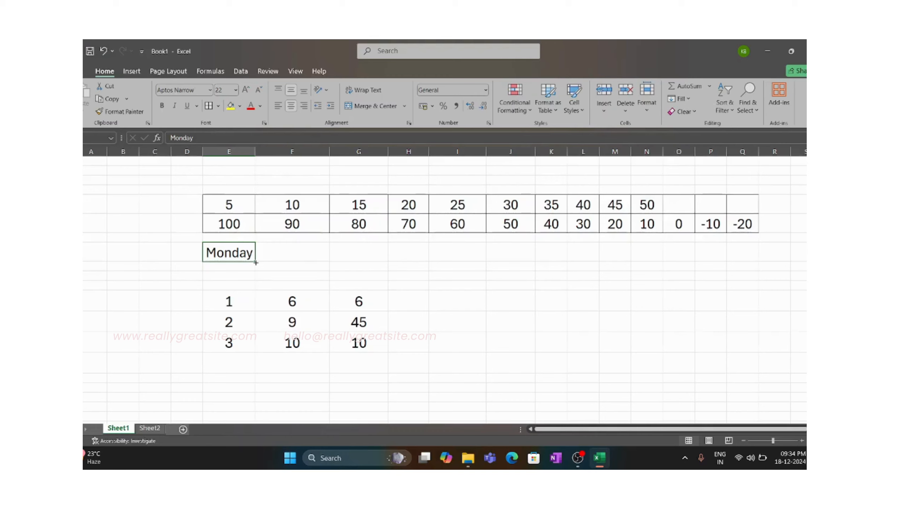
{"action": "left_click_drag", "start_coordinate": [256, 263], "coordinate": [665, 254]}
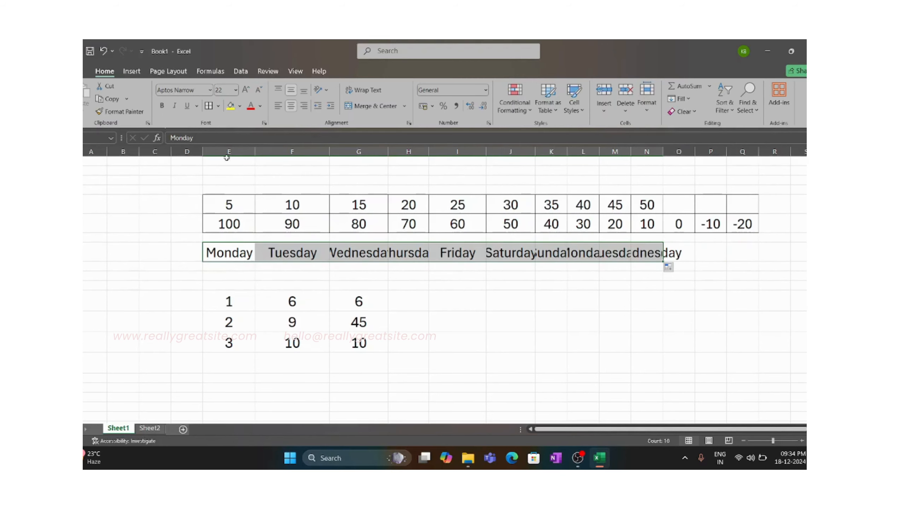
{"action": "left_click_drag", "start_coordinate": [229, 153], "coordinate": [659, 166]}
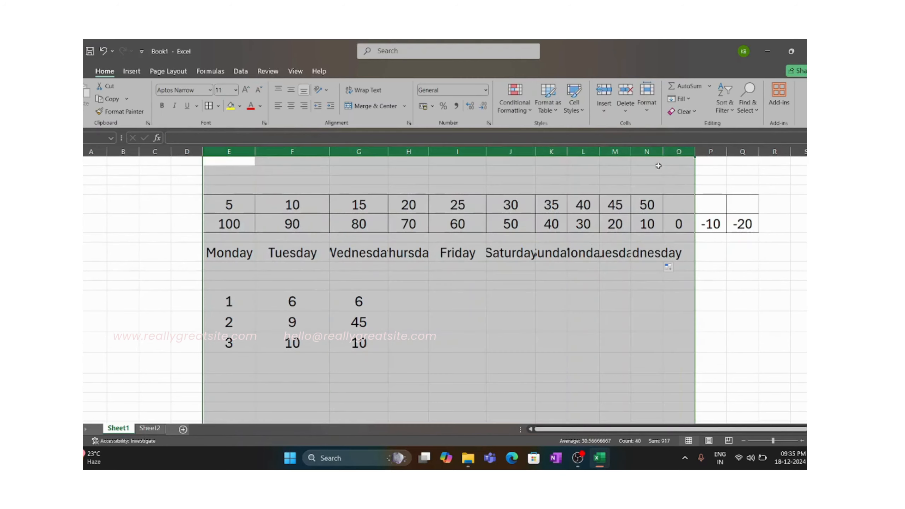
{"action": "double_click", "coordinate": [599, 152]}
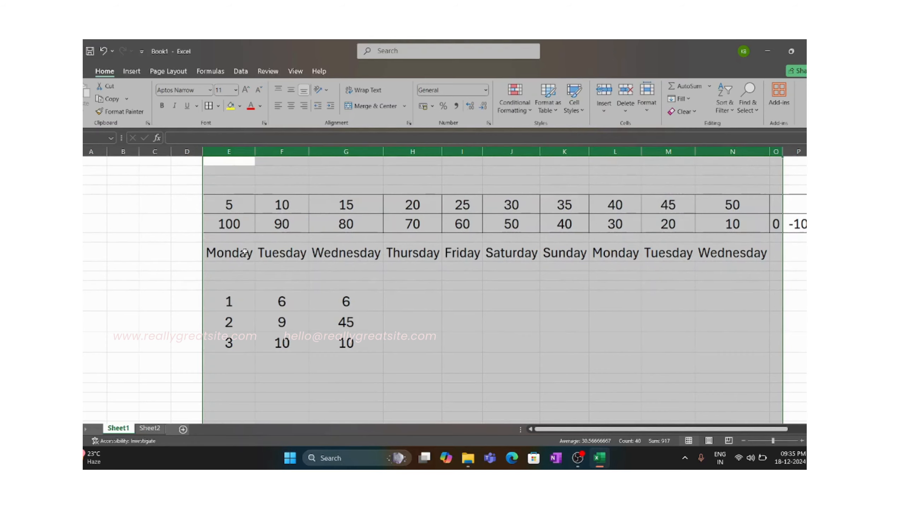
{"action": "left_click_drag", "start_coordinate": [242, 256], "coordinate": [701, 238]}
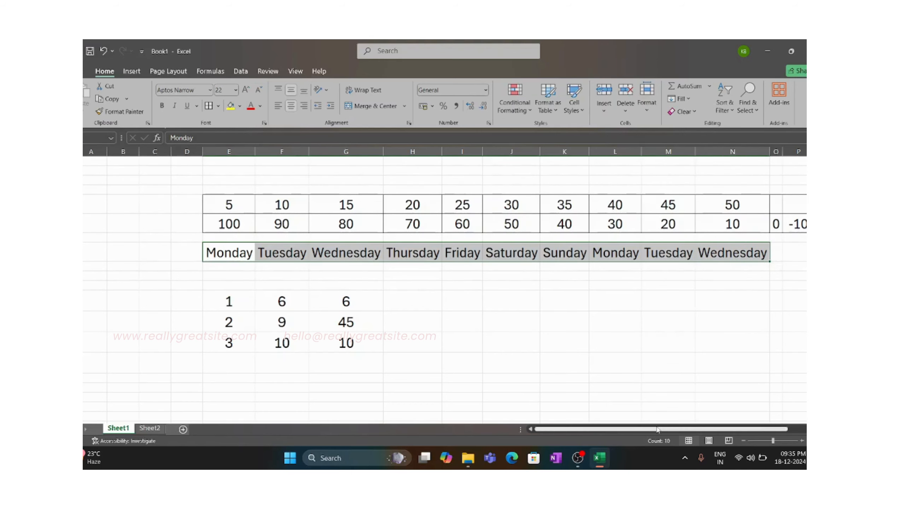
{"action": "mouse_move", "coordinate": [559, 429]}
{"action": "left_mouse_down"}
{"action": "mouse_move", "coordinate": [576, 431]}
{"action": "mouse_move", "coordinate": [556, 430]}
{"action": "left_mouse_up"}
- Enter Jan in column E below the weekday row and copy the Monday cell's formatting onto it
{"action": "left_click", "coordinate": [232, 275]}
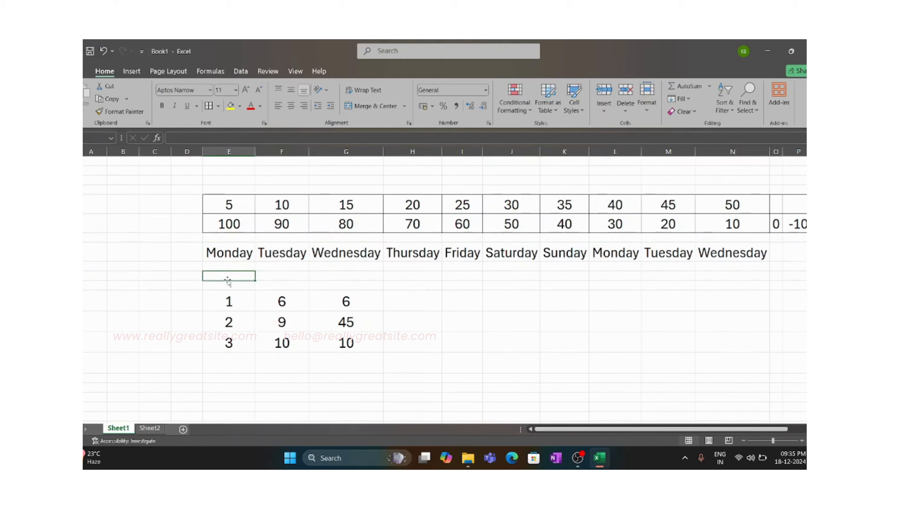
{"action": "type", "text": "Jan"}
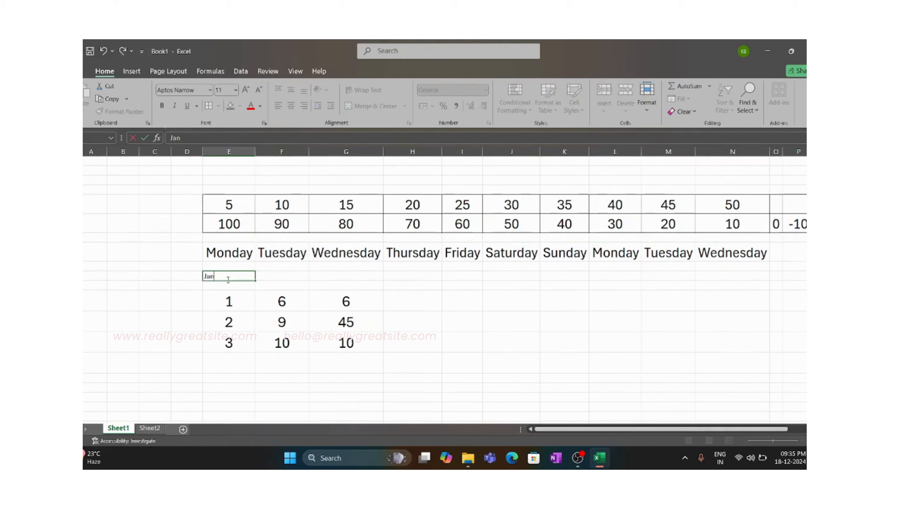
{"action": "left_click", "coordinate": [307, 288]}
{"action": "left_click", "coordinate": [237, 275]}
{"action": "left_click", "coordinate": [221, 254]}
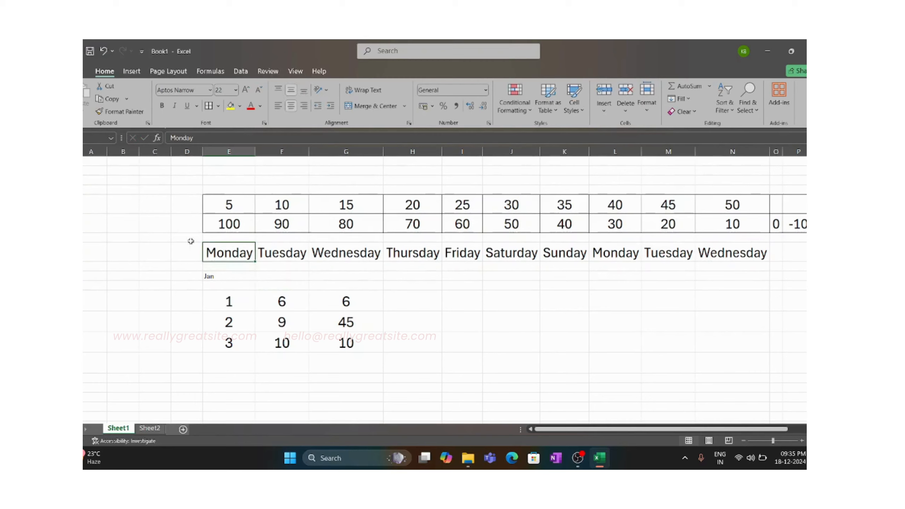
{"action": "left_click", "coordinate": [119, 112]}
{"action": "left_click", "coordinate": [229, 279]}
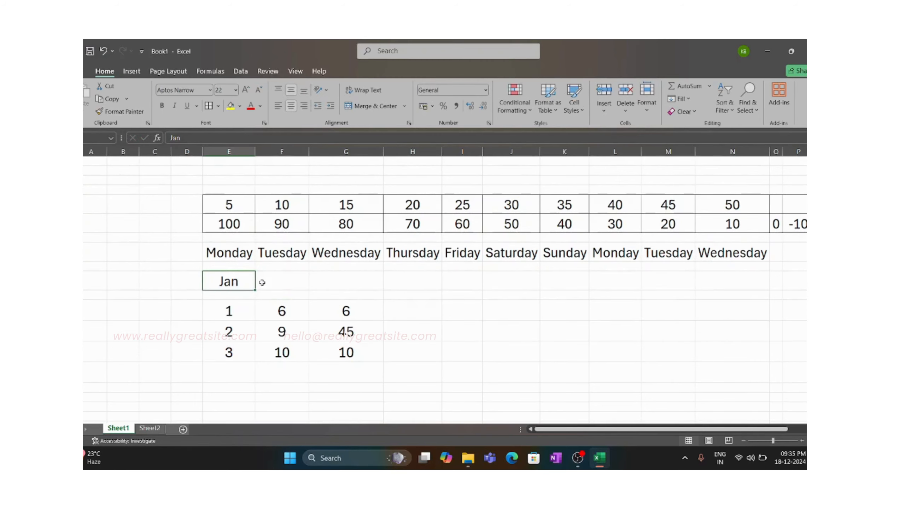
- Fill the month series from Jan across to column Q and autofit columns E to Q
{"action": "left_click_drag", "start_coordinate": [256, 290], "coordinate": [783, 289]}
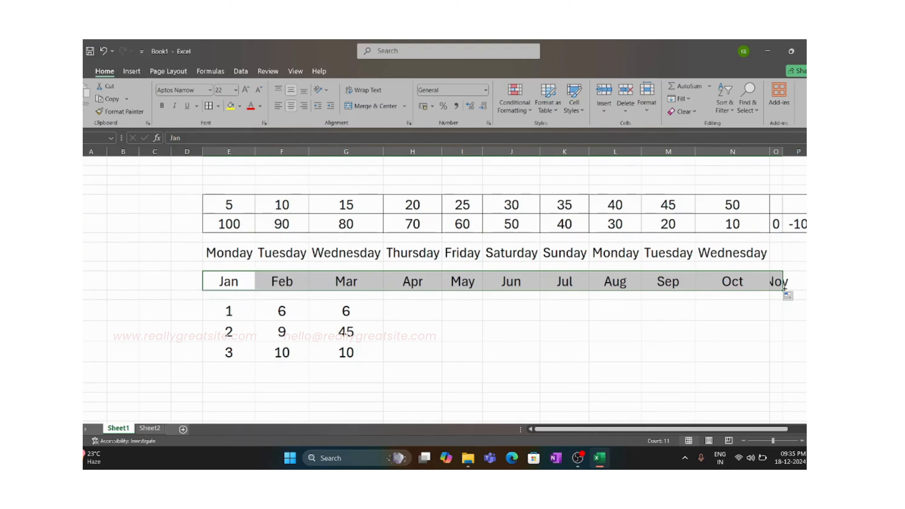
{"action": "left_click_drag", "start_coordinate": [783, 291], "coordinate": [753, 290]}
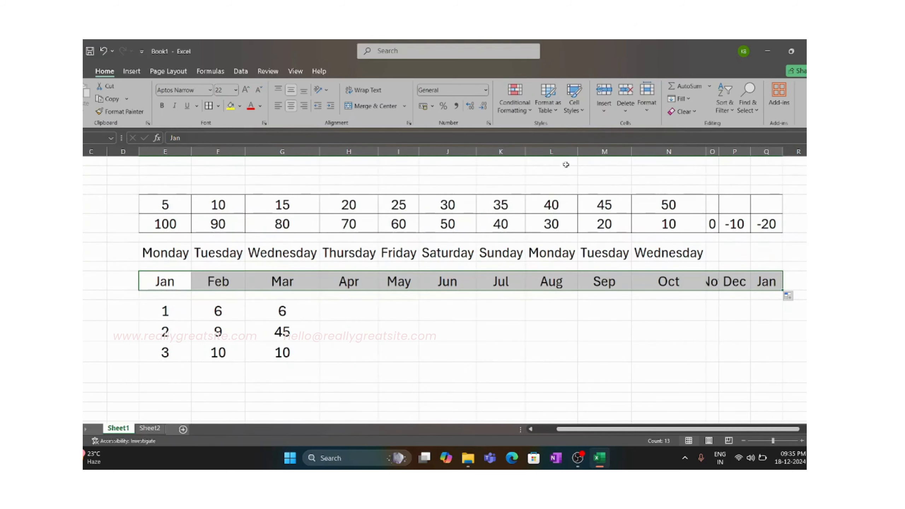
{"action": "left_click_drag", "start_coordinate": [166, 151], "coordinate": [766, 186]}
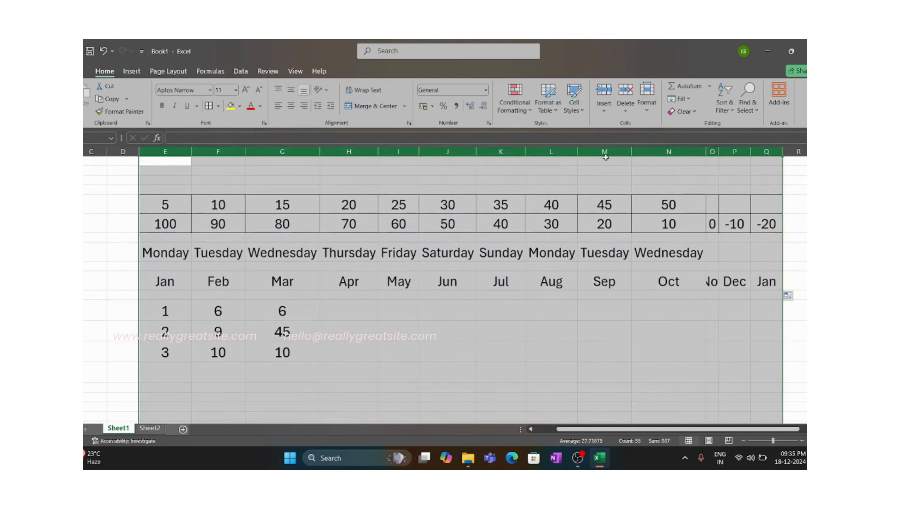
{"action": "double_click", "coordinate": [707, 153]}
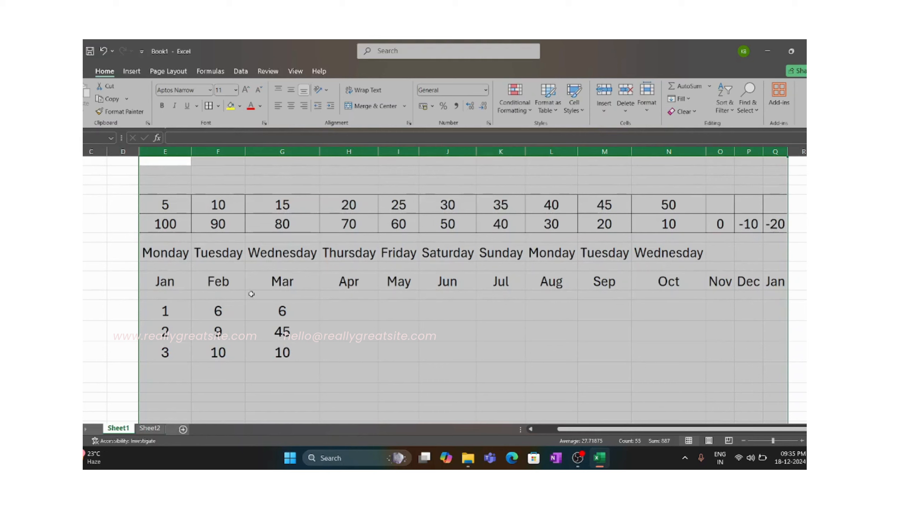
{"action": "left_click", "coordinate": [357, 281]}
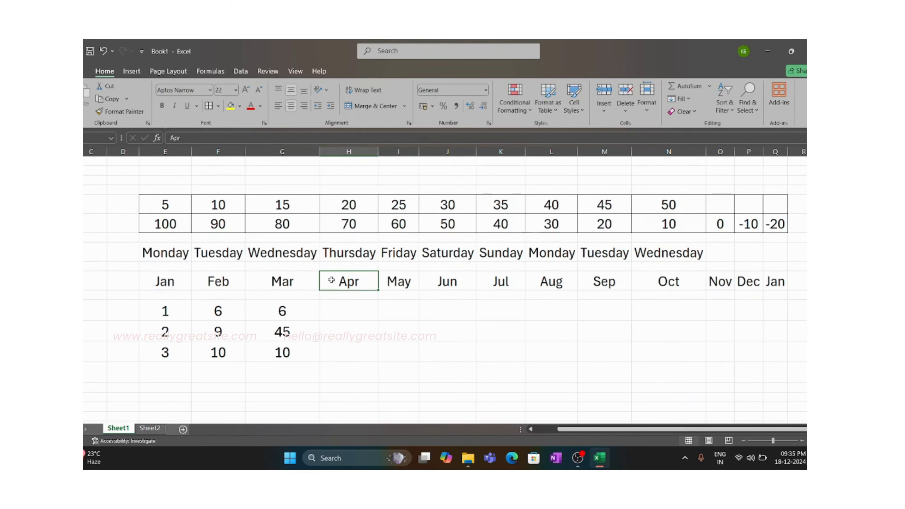
- Select the number, weekday and month rows together and open the Advanced section of the program options
{"action": "left_click_drag", "start_coordinate": [184, 203], "coordinate": [798, 282]}
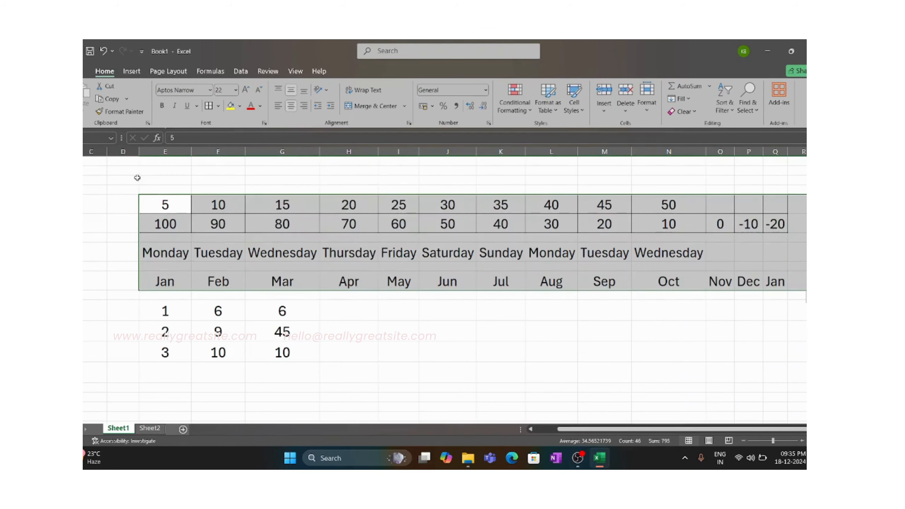
{"action": "left_click", "coordinate": [88, 71]}
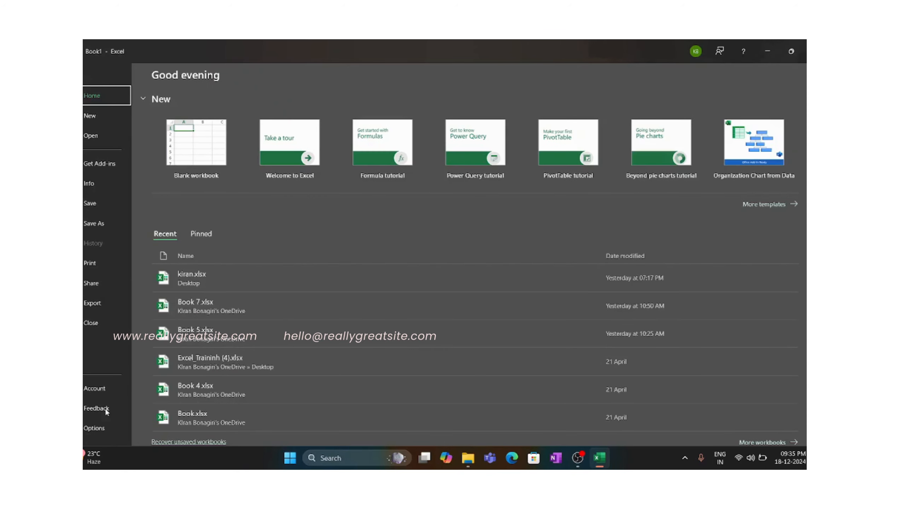
{"action": "left_click", "coordinate": [102, 431]}
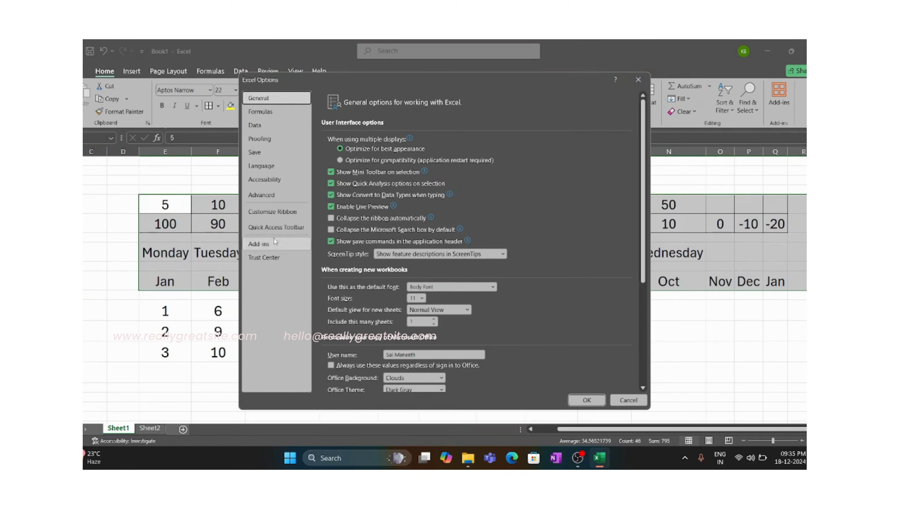
{"action": "left_click", "coordinate": [273, 193]}
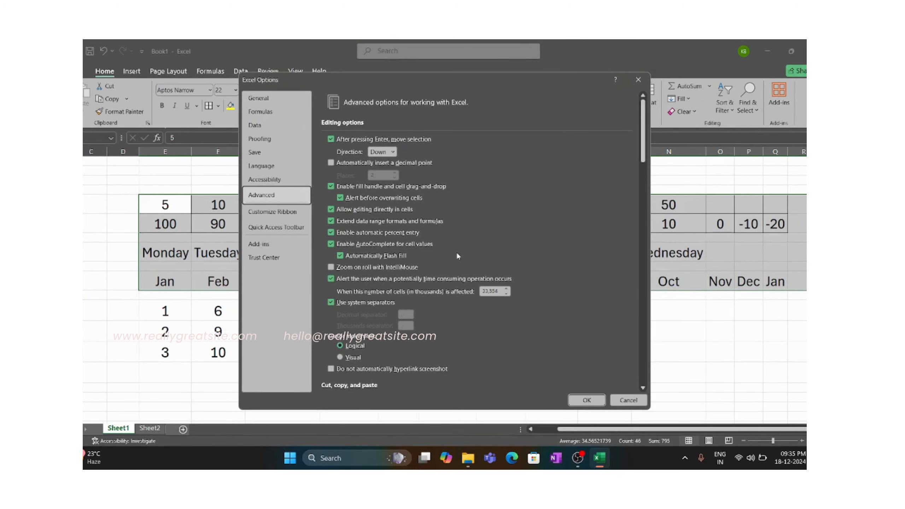
- Examine the Advanced options from the editing settings down to the worksheet display and formula settings
{"action": "scroll", "coordinate": [457, 254], "scroll_direction": "down", "scroll_amount": 3}
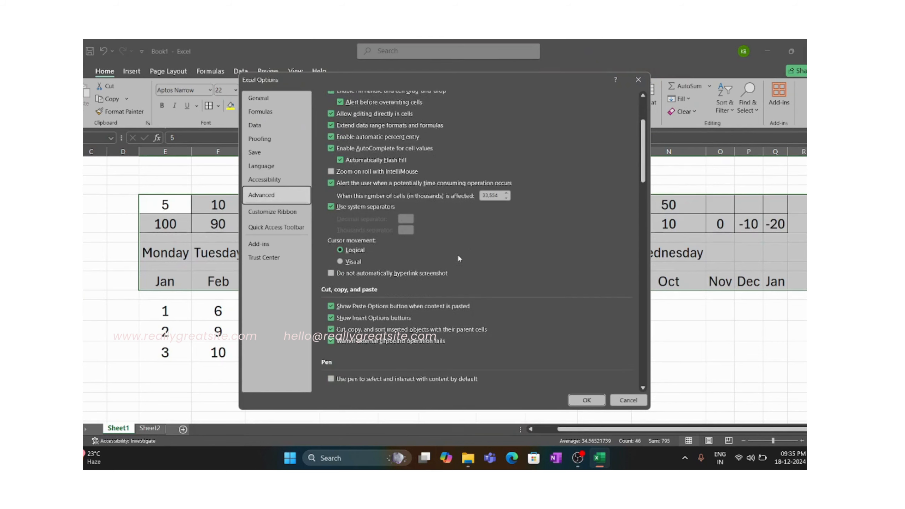
{"action": "scroll", "coordinate": [459, 258], "scroll_direction": "down", "scroll_amount": 2}
{"action": "scroll", "coordinate": [459, 259], "scroll_direction": "down", "scroll_amount": 2}
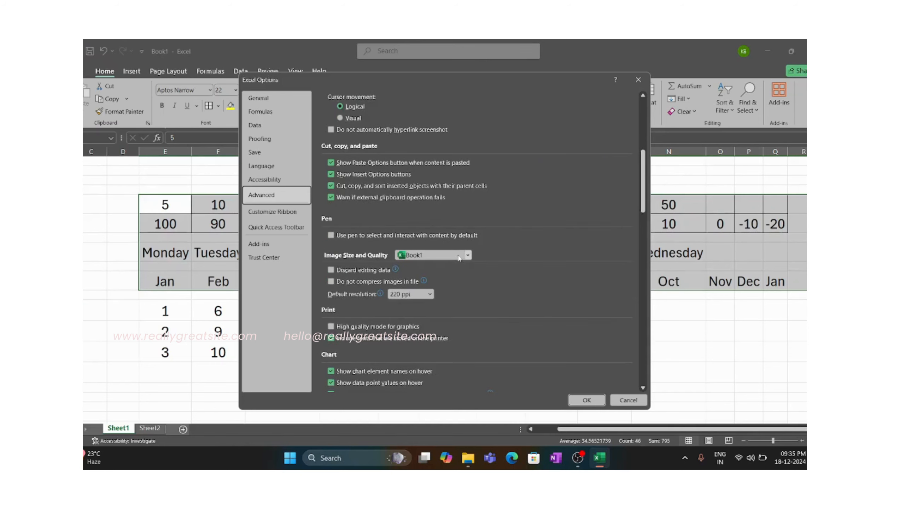
{"action": "scroll", "coordinate": [459, 260], "scroll_direction": "down", "scroll_amount": 3}
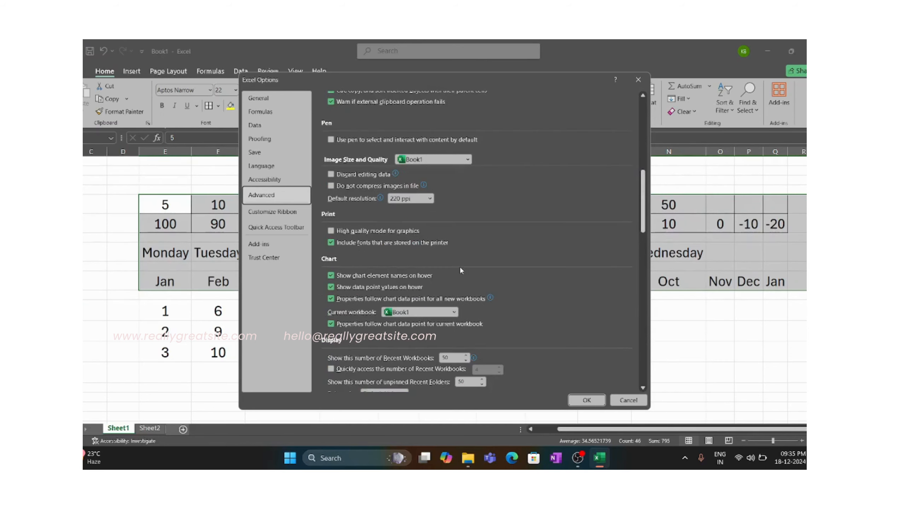
{"action": "scroll", "coordinate": [460, 270], "scroll_direction": "down", "scroll_amount": 2}
{"action": "scroll", "coordinate": [461, 269], "scroll_direction": "down", "scroll_amount": 6}
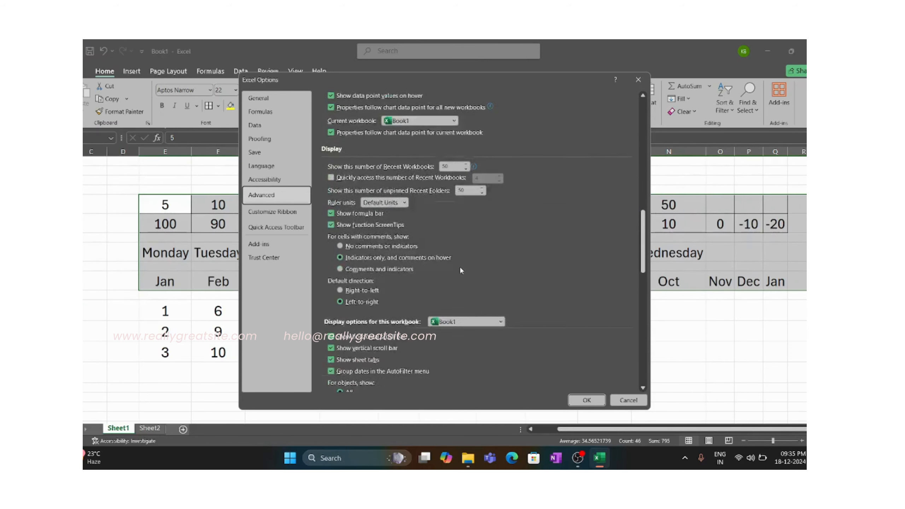
{"action": "scroll", "coordinate": [459, 271], "scroll_direction": "down", "scroll_amount": 1}
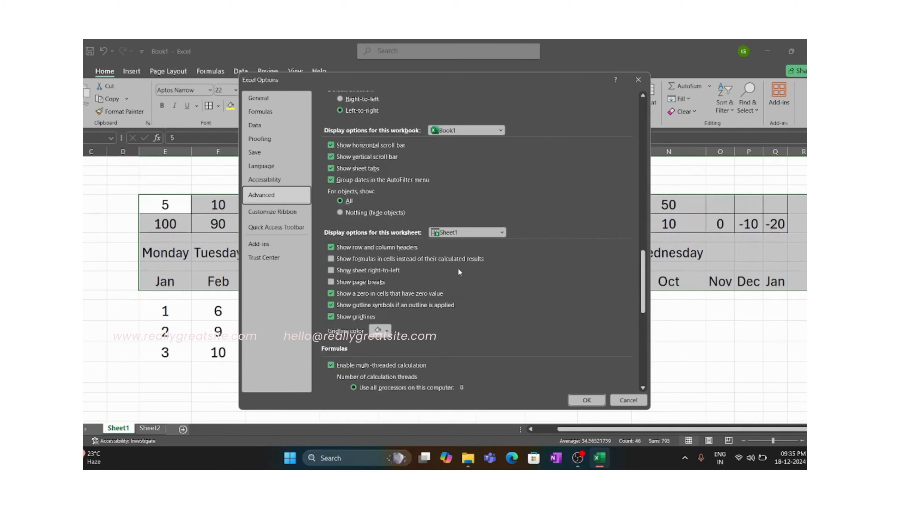
{"action": "scroll", "coordinate": [457, 273], "scroll_direction": "up", "scroll_amount": 7}
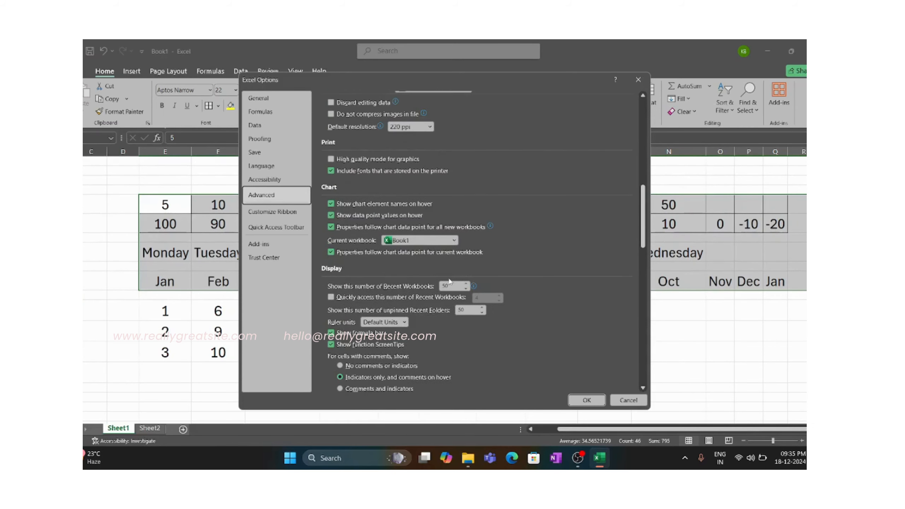
{"action": "scroll", "coordinate": [452, 277], "scroll_direction": "up", "scroll_amount": 4}
{"action": "scroll", "coordinate": [458, 281], "scroll_direction": "up", "scroll_amount": 7}
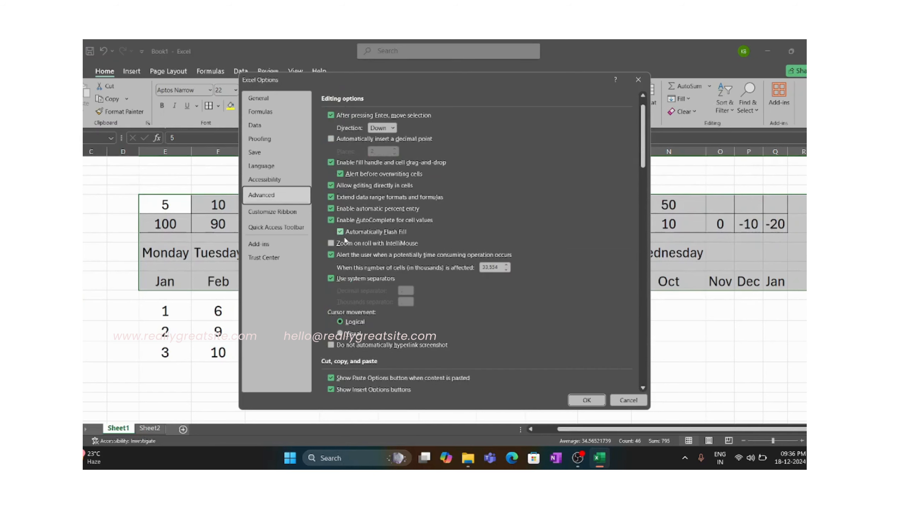
{"action": "scroll", "coordinate": [486, 252], "scroll_direction": "down", "scroll_amount": 3}
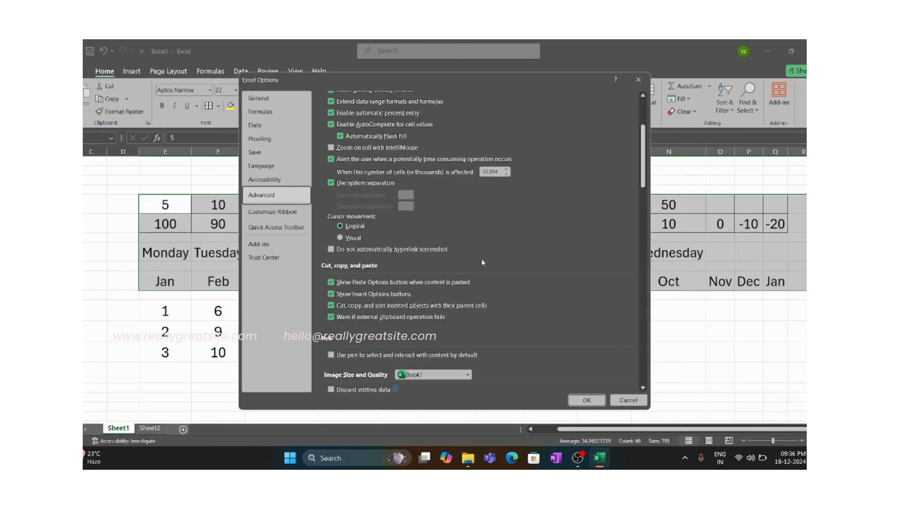
{"action": "scroll", "coordinate": [481, 258], "scroll_direction": "up", "scroll_amount": 3}
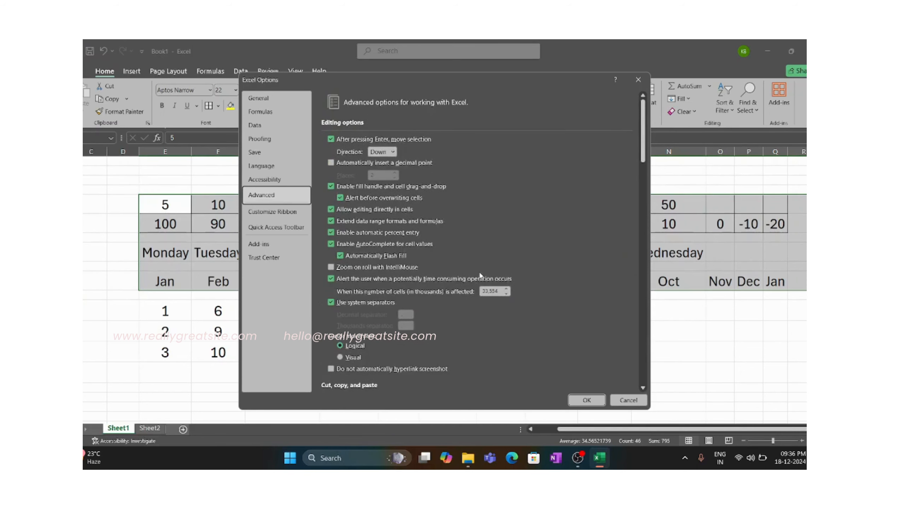
- Open the custom lists editor from the General group of the Advanced options, review its lists, and close it and the options without changes
{"action": "scroll", "coordinate": [476, 266], "scroll_direction": "down", "scroll_amount": 4}
{"action": "scroll", "coordinate": [473, 272], "scroll_direction": "down", "scroll_amount": 4}
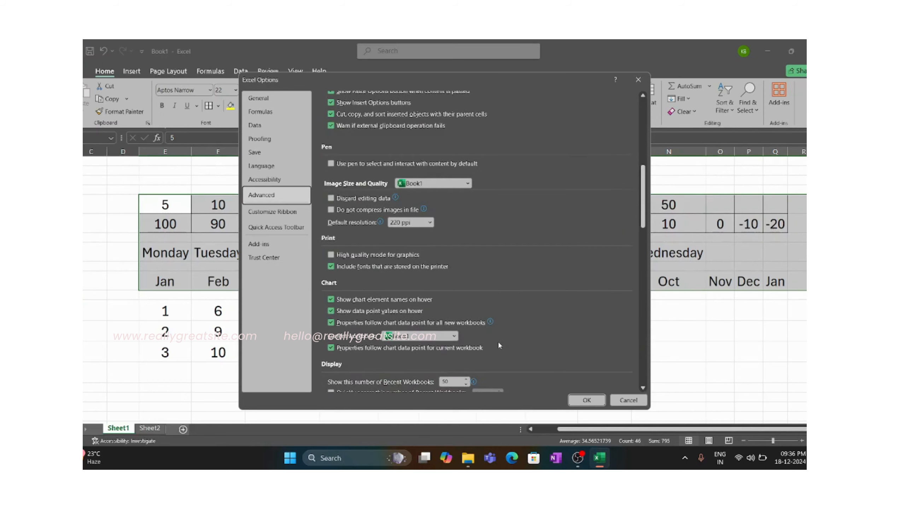
{"action": "scroll", "coordinate": [498, 345], "scroll_direction": "down", "scroll_amount": 2}
{"action": "scroll", "coordinate": [481, 351], "scroll_direction": "down", "scroll_amount": 3}
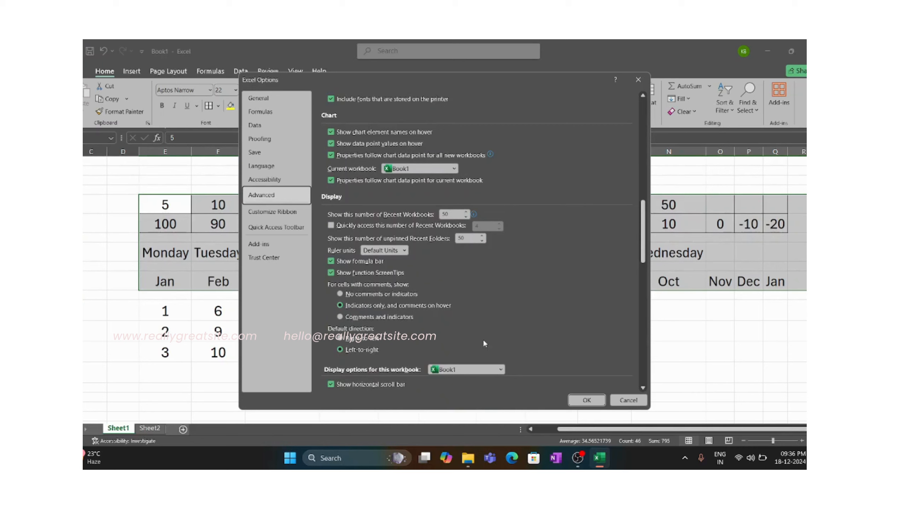
{"action": "scroll", "coordinate": [485, 342], "scroll_direction": "down", "scroll_amount": 3}
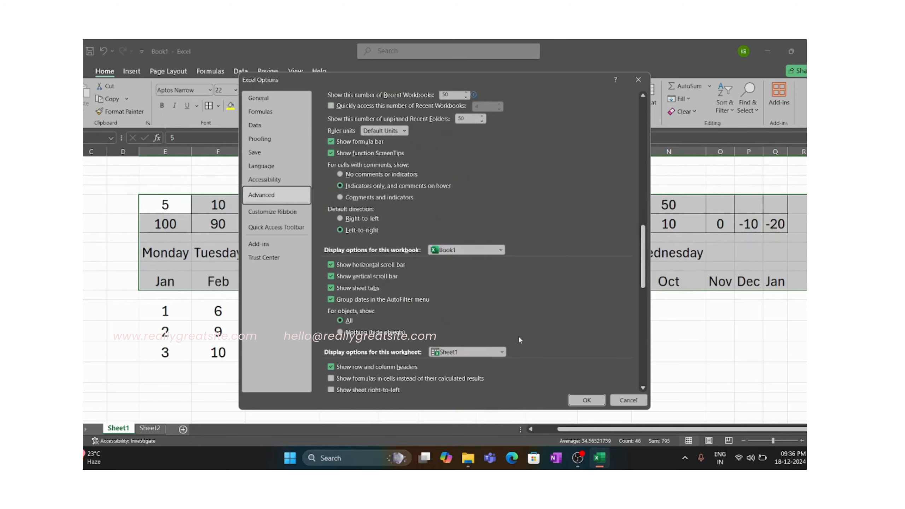
{"action": "scroll", "coordinate": [519, 337], "scroll_direction": "down", "scroll_amount": 4}
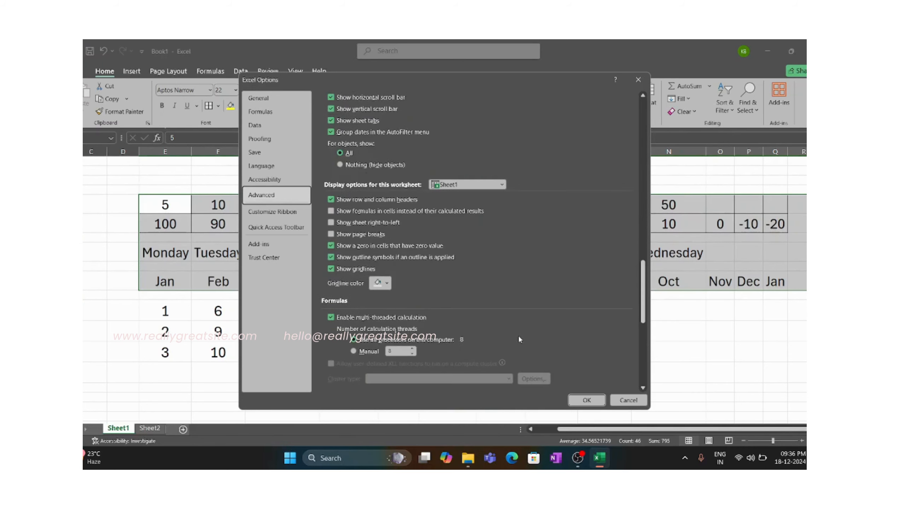
{"action": "scroll", "coordinate": [518, 339], "scroll_direction": "down", "scroll_amount": 2}
{"action": "scroll", "coordinate": [519, 339], "scroll_direction": "down", "scroll_amount": 4}
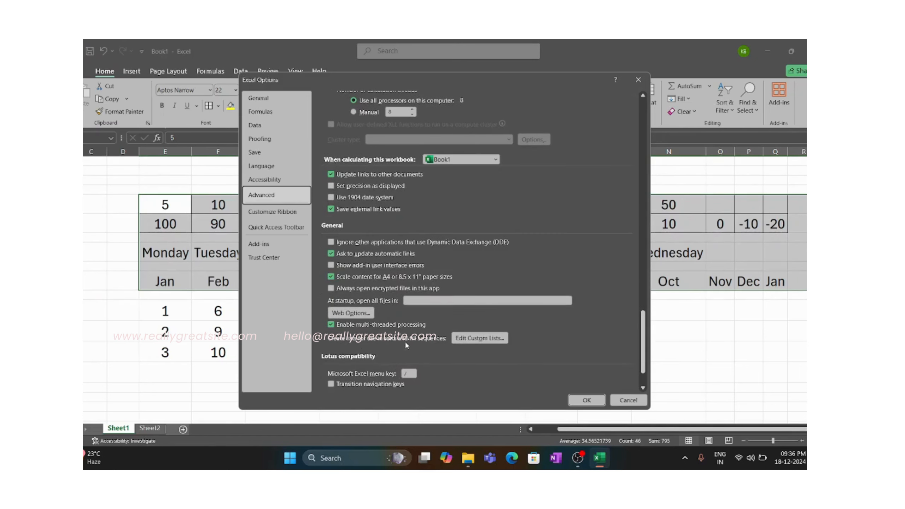
{"action": "left_click", "coordinate": [460, 340]}
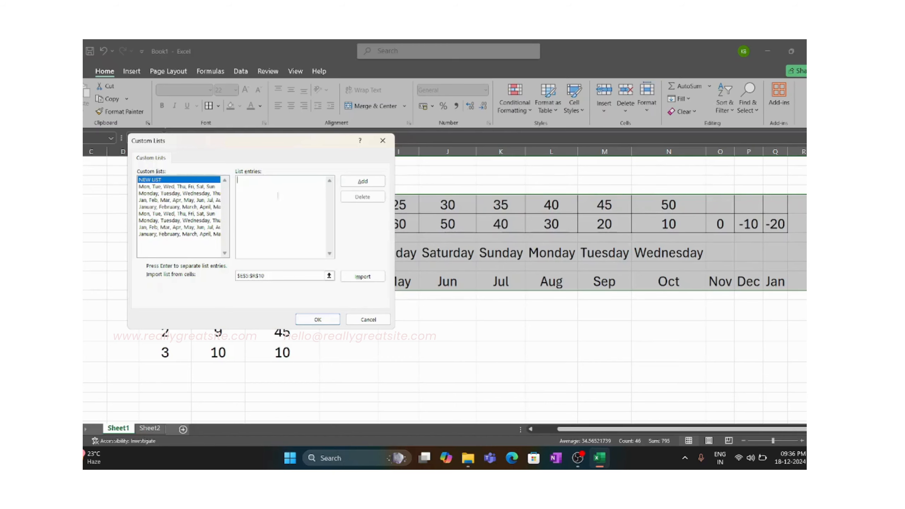
{"action": "left_click", "coordinate": [383, 141]}
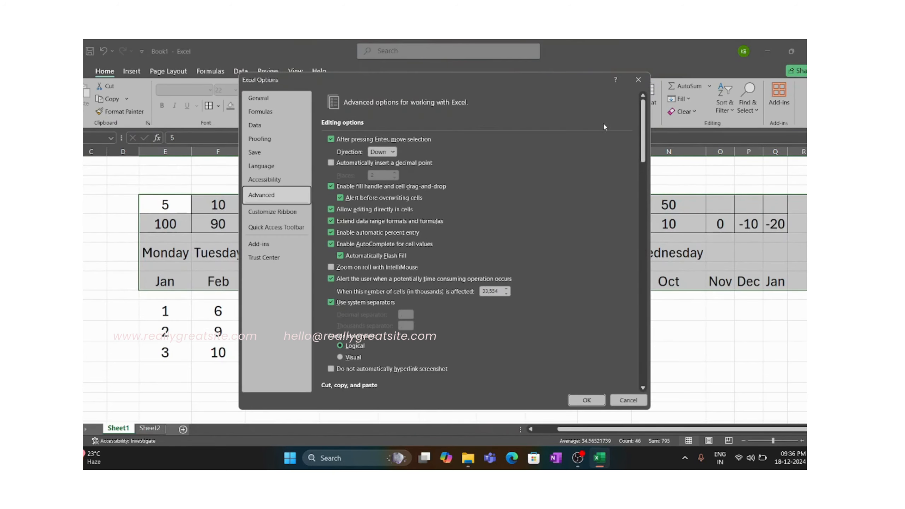
{"action": "left_click", "coordinate": [638, 80]}
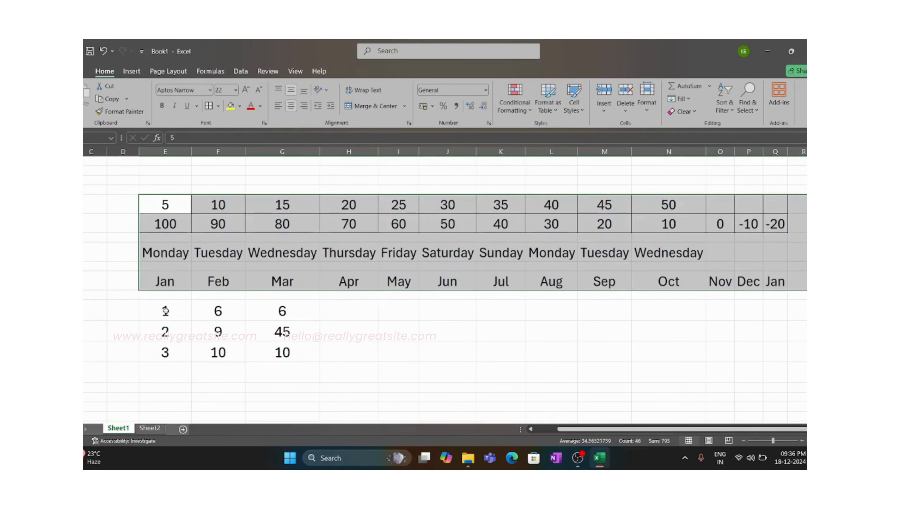
- Highlight the number block E12:G14 and its individual columns below the month row to inspect the values
{"action": "left_click_drag", "start_coordinate": [166, 311], "coordinate": [266, 343]}
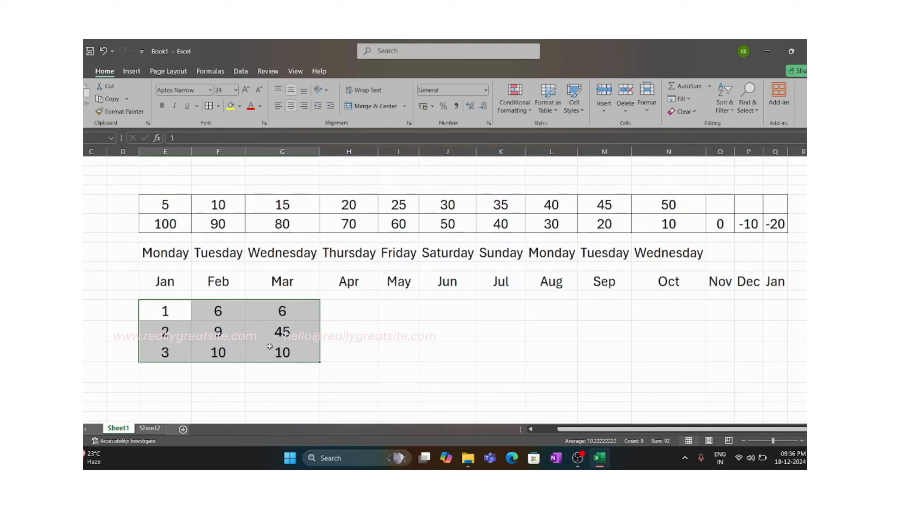
{"action": "left_click_drag", "start_coordinate": [176, 313], "coordinate": [281, 350]}
{"action": "left_click_drag", "start_coordinate": [172, 311], "coordinate": [163, 352]}
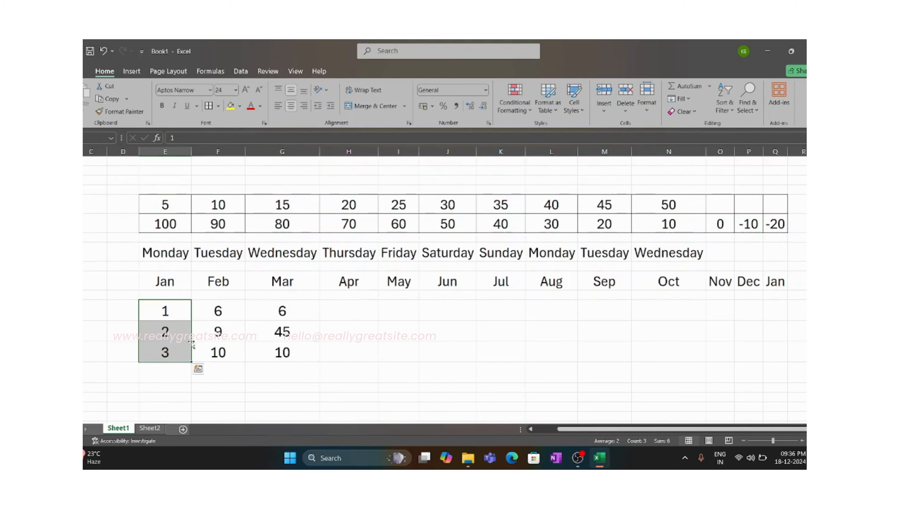
{"action": "left_click_drag", "start_coordinate": [218, 311], "coordinate": [227, 352]}
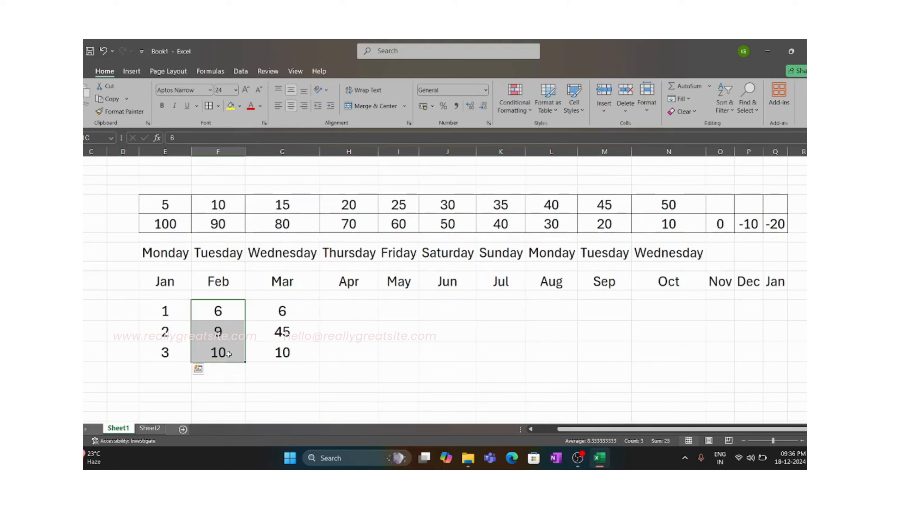
{"action": "left_click_drag", "start_coordinate": [276, 311], "coordinate": [170, 354]}
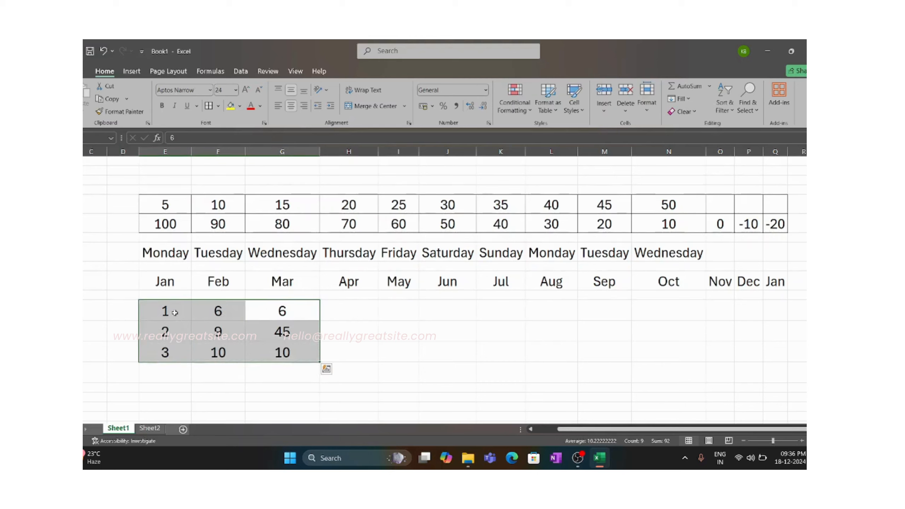
- Add a SUM of E12:E14 in cell E15, directly below the first column of the number block
{"action": "left_click", "coordinate": [165, 379]}
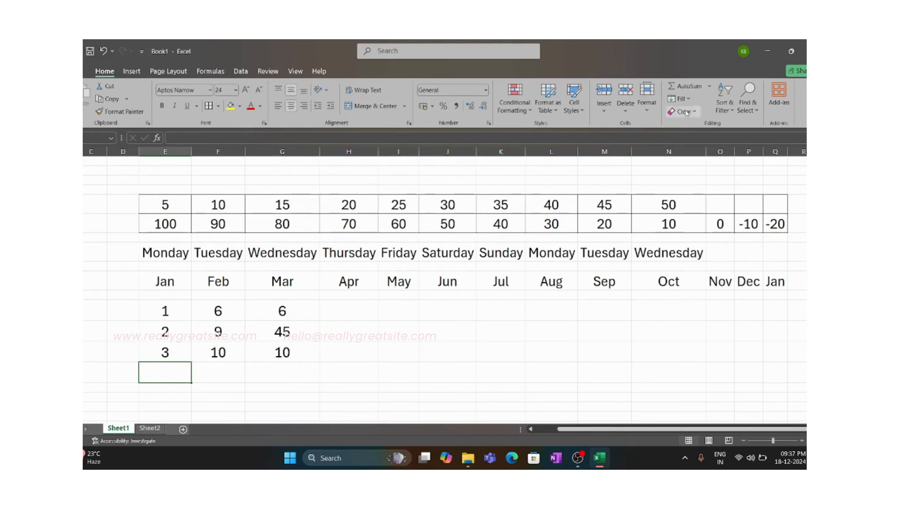
{"action": "left_click", "coordinate": [709, 89]}
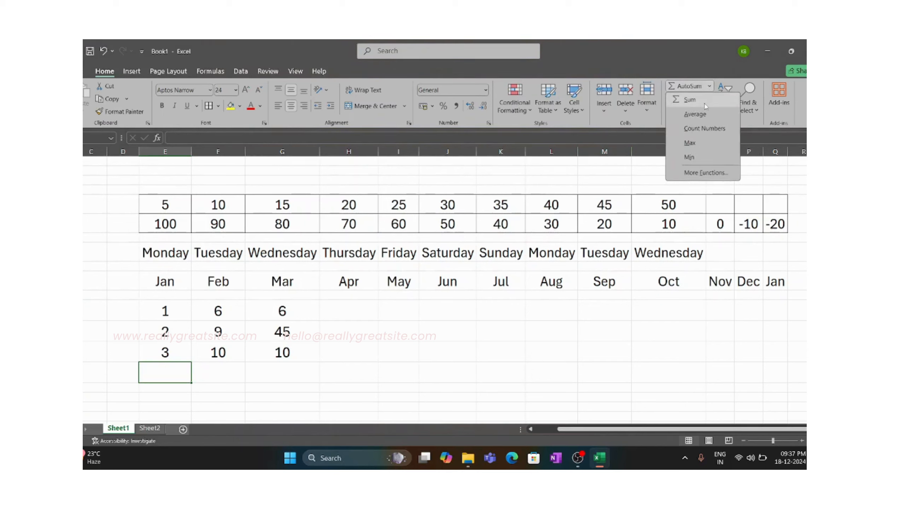
{"action": "left_click", "coordinate": [706, 104]}
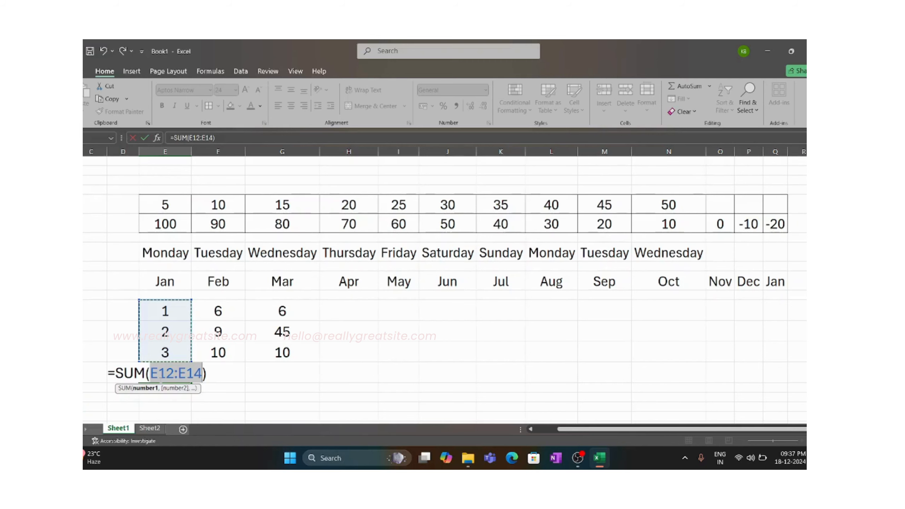
{"action": "key", "text": "Return"}
{"action": "left_click", "coordinate": [171, 373]}
- Calculate the MAX of F12:F14 in cell F15 and check the formula against its source numbers
{"action": "left_click", "coordinate": [217, 371]}
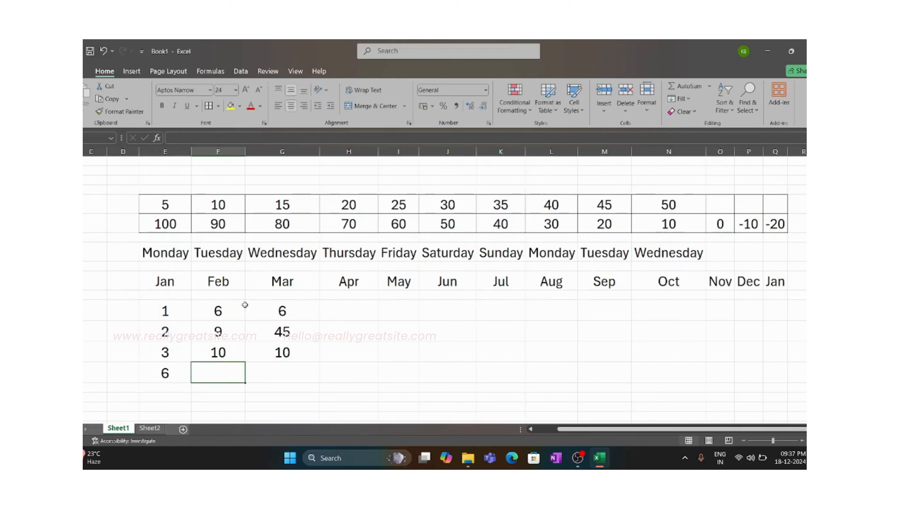
{"action": "left_click", "coordinate": [709, 85]}
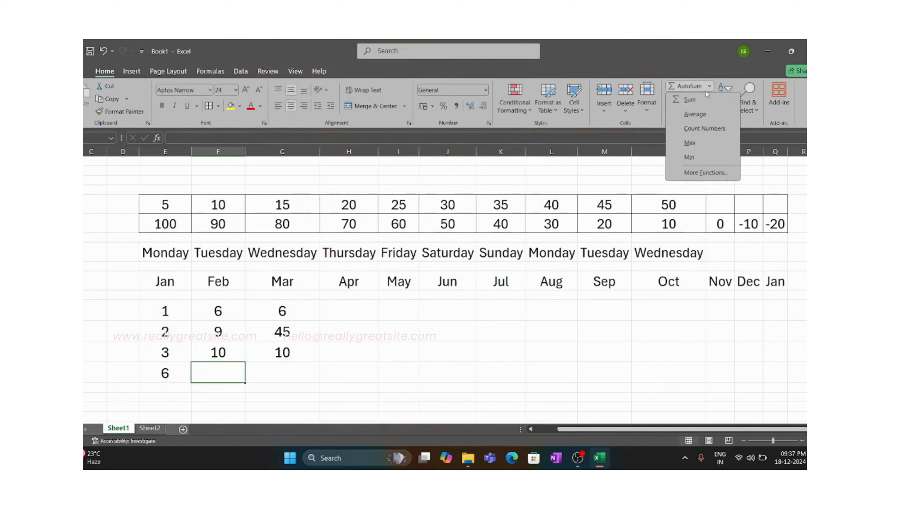
{"action": "left_click", "coordinate": [707, 144]}
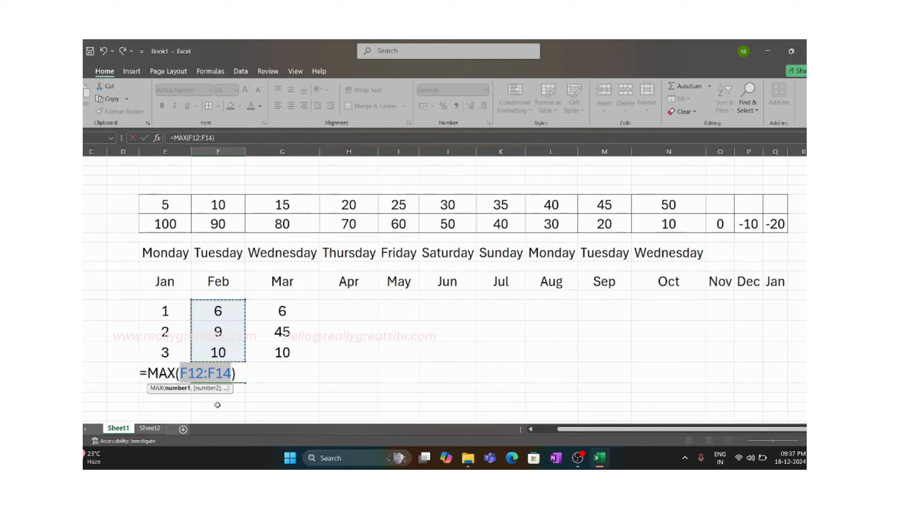
{"action": "key", "text": "Return"}
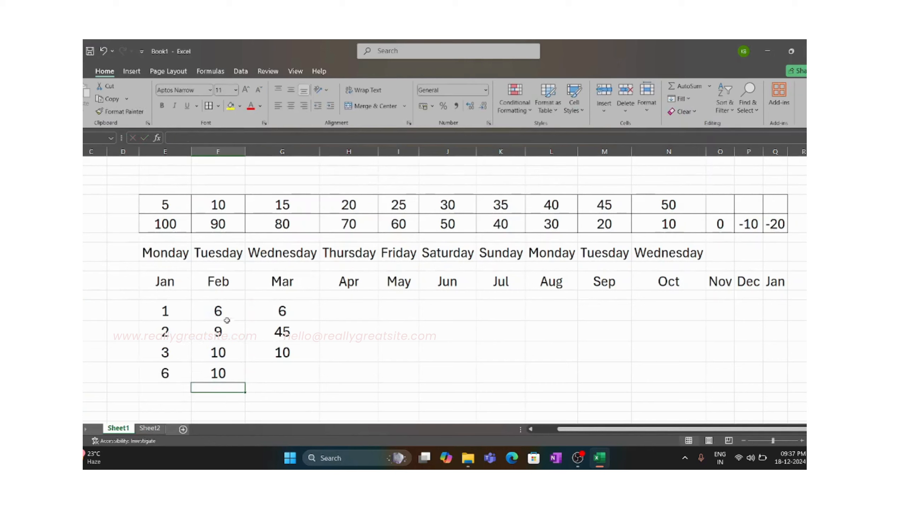
{"action": "left_click_drag", "start_coordinate": [227, 317], "coordinate": [226, 352]}
{"action": "left_click", "coordinate": [226, 358]}
{"action": "left_click", "coordinate": [227, 367]}
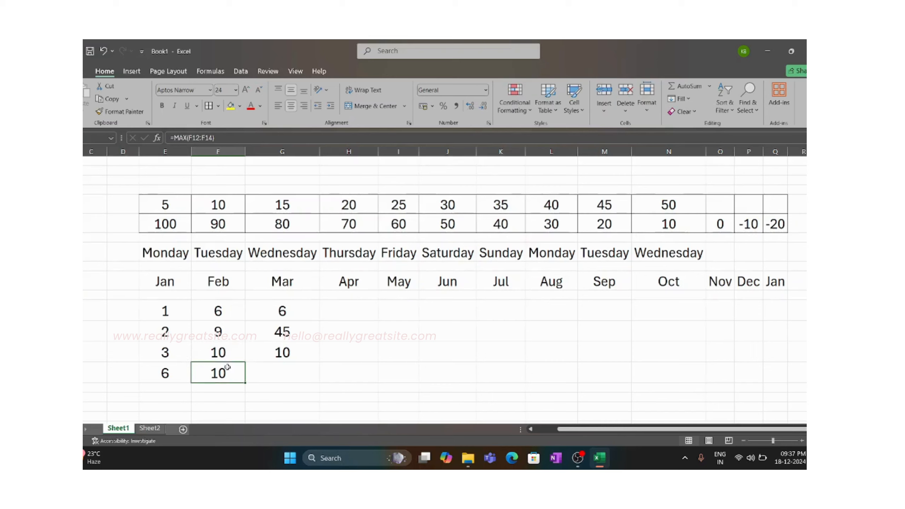
- Calculate the MIN of G12:G14 in cell G15 and highlight the source numbers to check it
{"action": "left_click", "coordinate": [286, 368]}
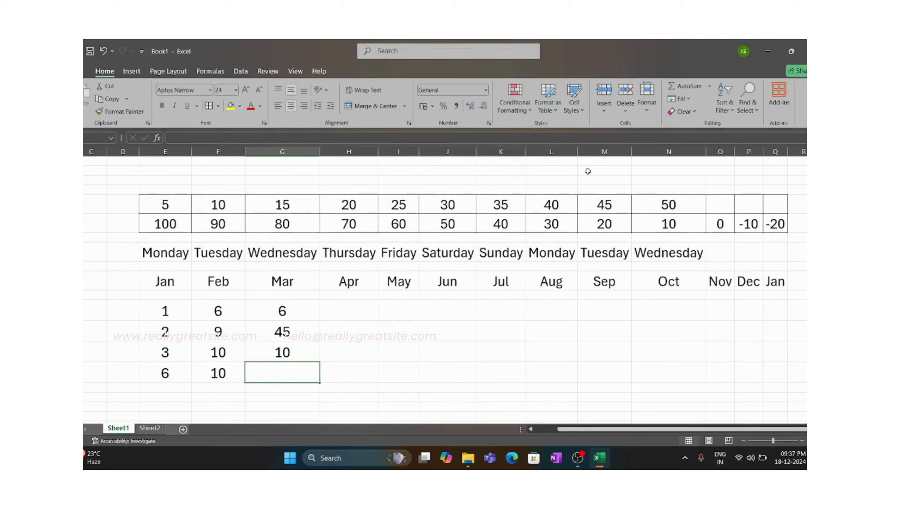
{"action": "left_click", "coordinate": [709, 86]}
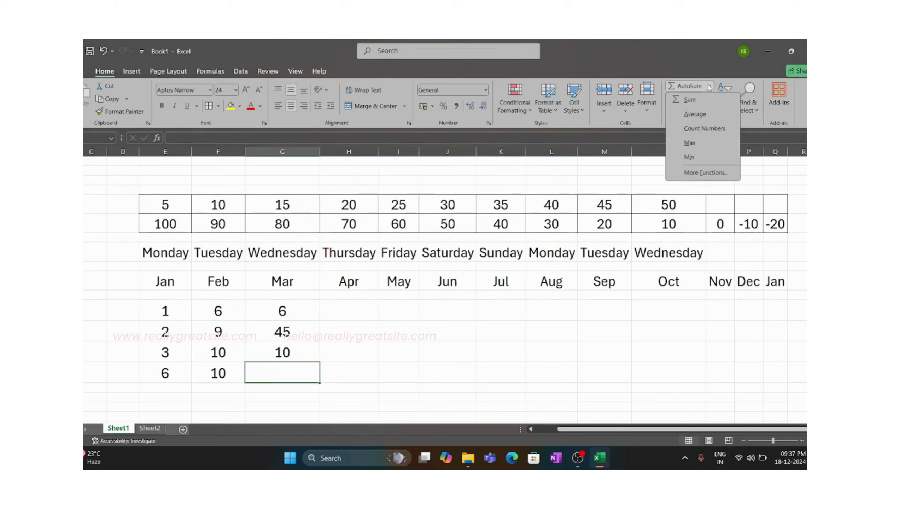
{"action": "left_click", "coordinate": [689, 157]}
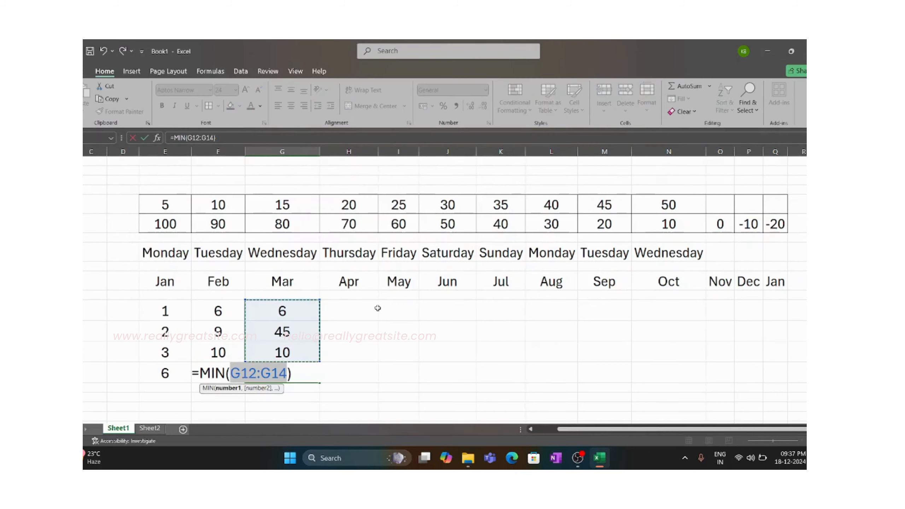
{"action": "type", "text": "+"}
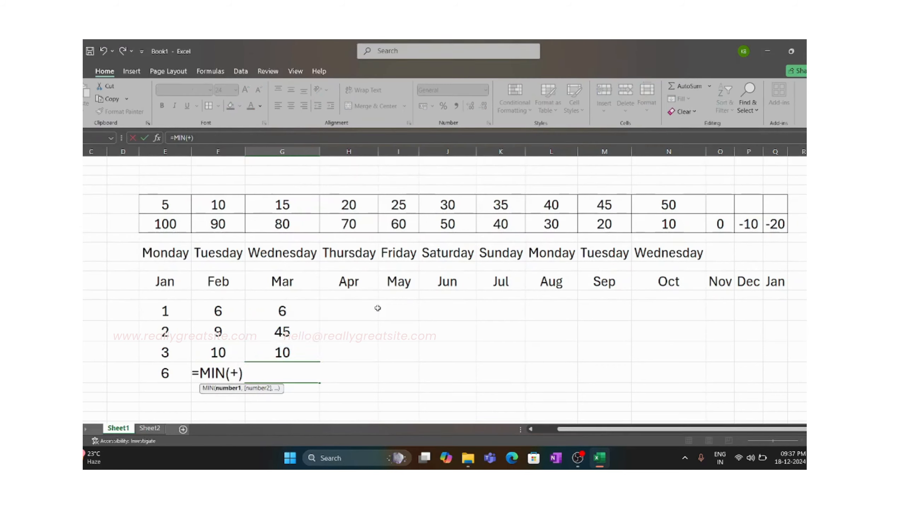
{"action": "key", "text": "ctrl+z"}
{"action": "key", "text": "Return"}
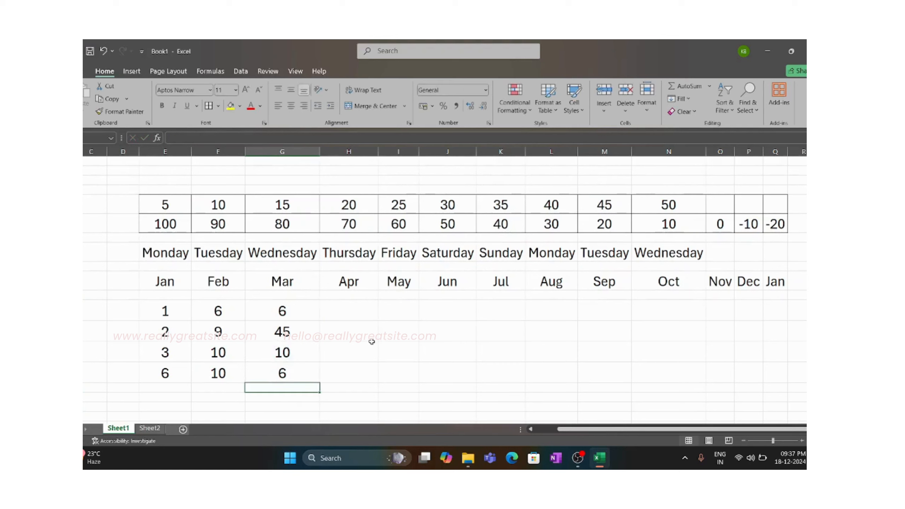
{"action": "left_click_drag", "start_coordinate": [289, 316], "coordinate": [290, 351]}
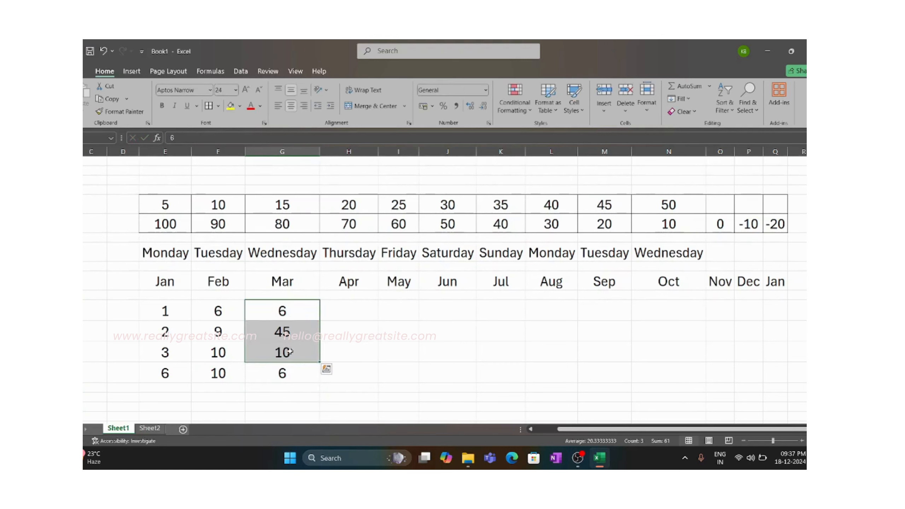
- Switch to Sheet2 and highlight its number table G8:L12 to inspect the values
{"action": "left_click", "coordinate": [411, 332]}
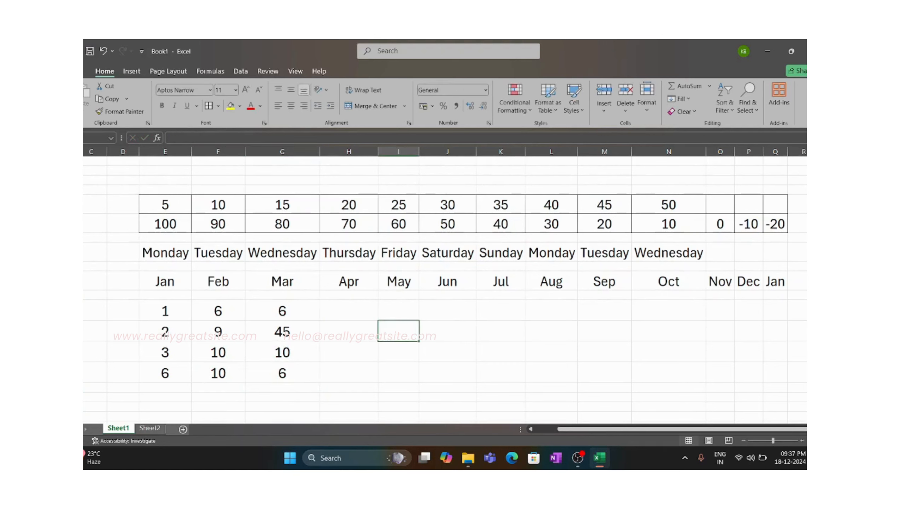
{"action": "left_click", "coordinate": [149, 428]}
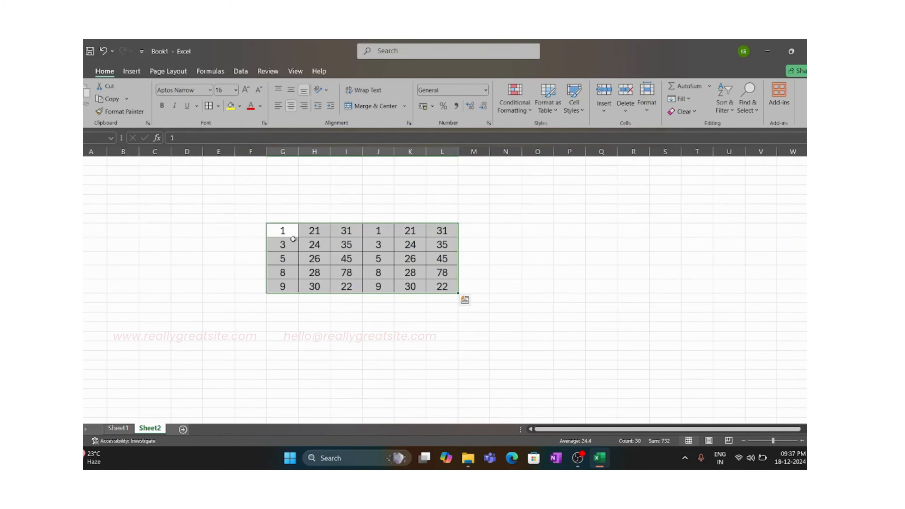
{"action": "left_click_drag", "start_coordinate": [290, 234], "coordinate": [448, 281]}
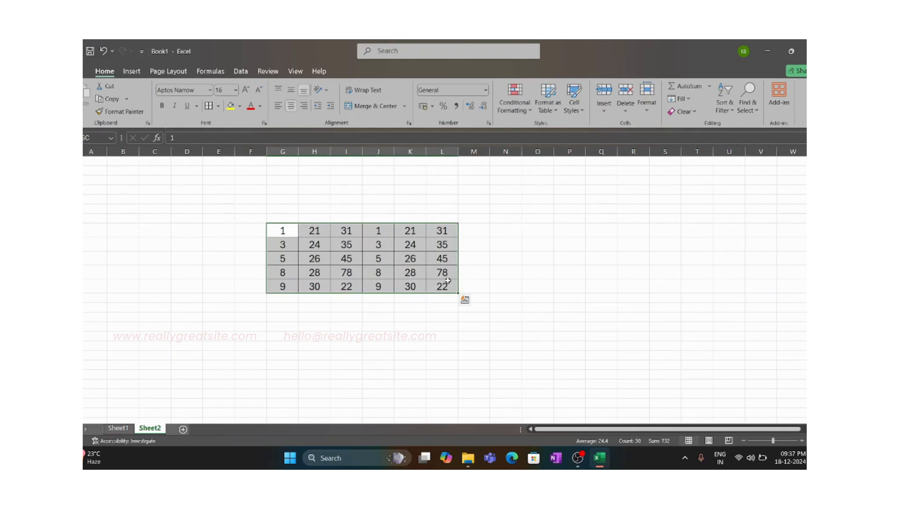
{"action": "left_click", "coordinate": [276, 304]}
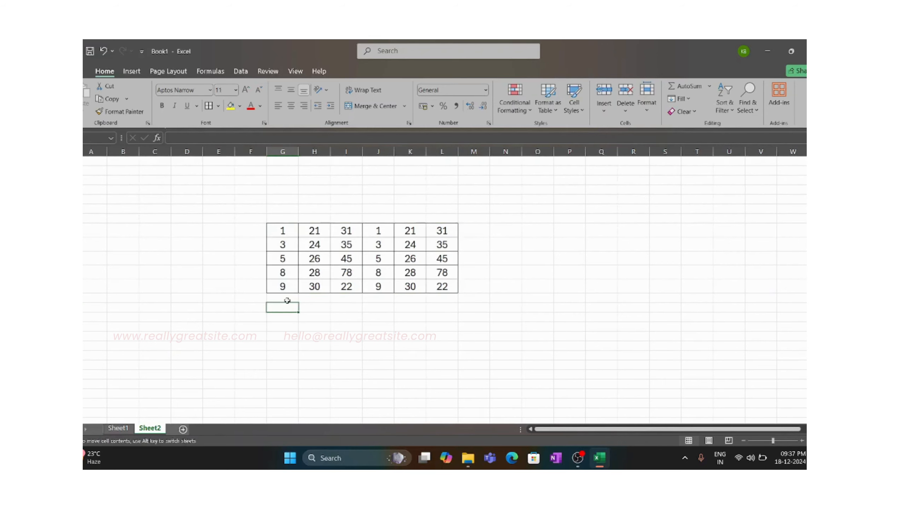
- Copy the formatting of cell G12 with Format Painter onto the empty row G13:L13 below the table
{"action": "left_click", "coordinate": [283, 299]}
{"action": "left_click", "coordinate": [284, 286]}
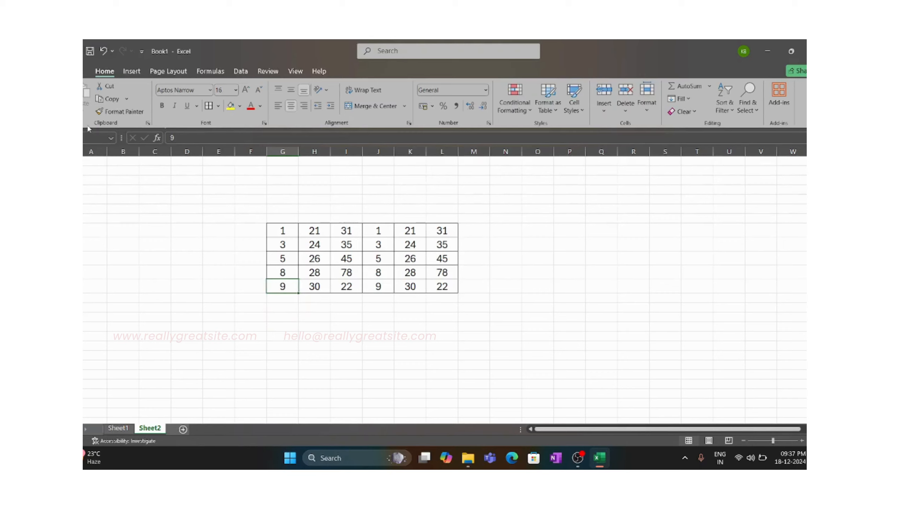
{"action": "left_click", "coordinate": [121, 111]}
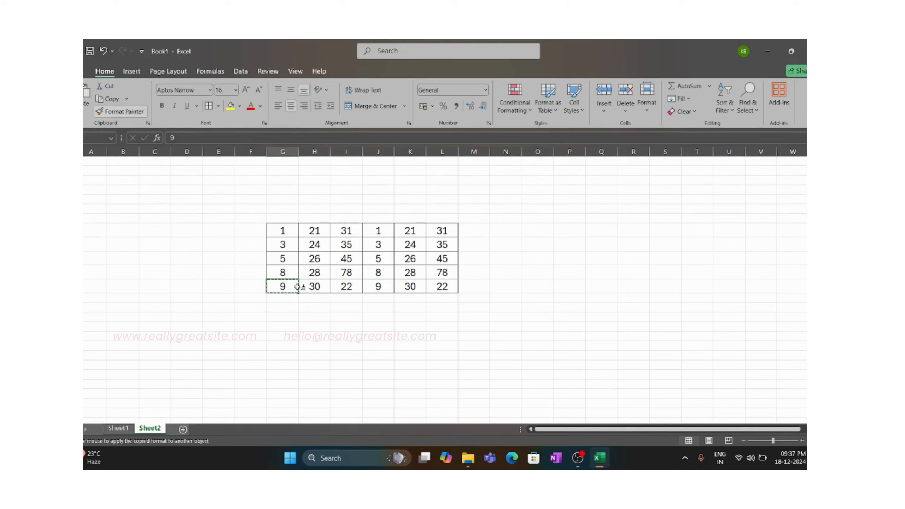
{"action": "left_click_drag", "start_coordinate": [293, 299], "coordinate": [439, 300]}
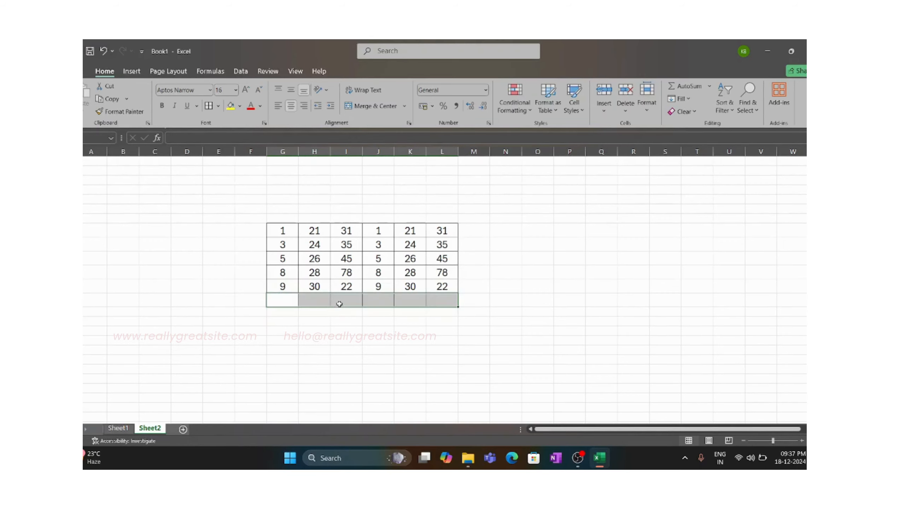
- Add a SUM of G8:G12 in cell G13, below the table's first column
{"action": "left_click", "coordinate": [290, 303]}
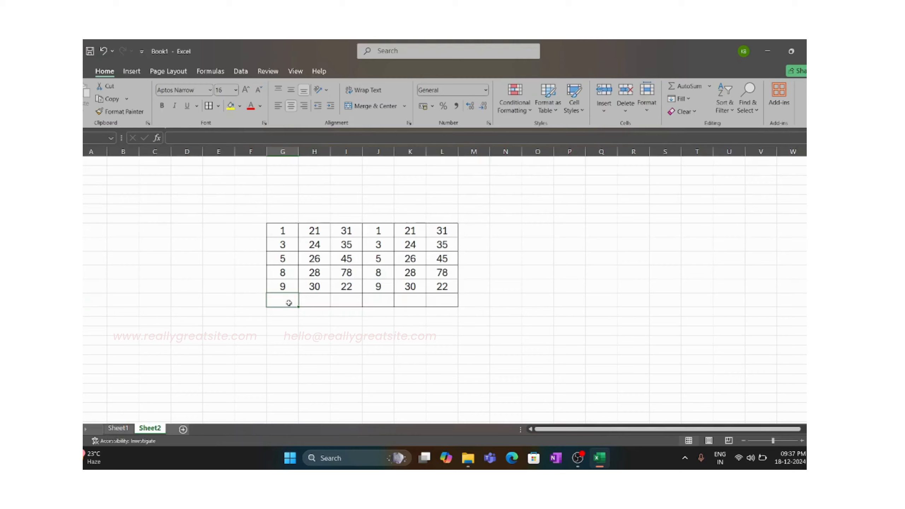
{"action": "left_click", "coordinate": [709, 87]}
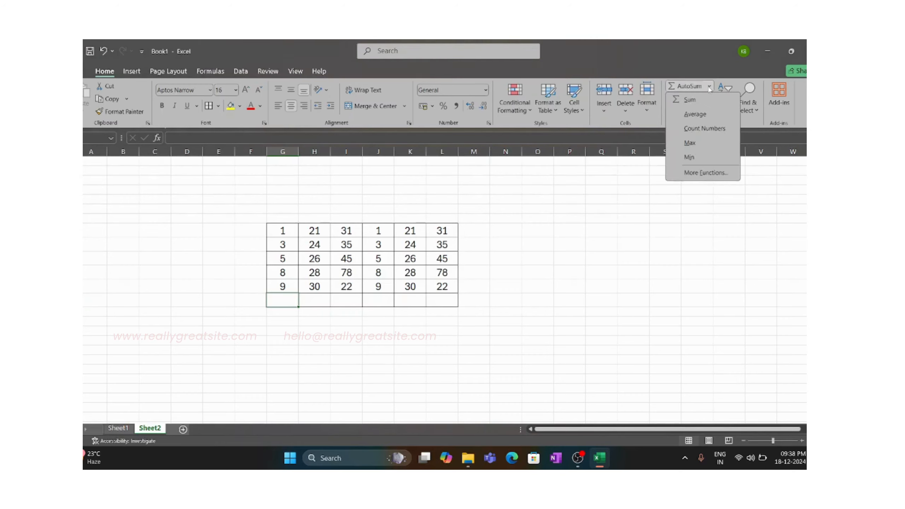
{"action": "left_click", "coordinate": [709, 102]}
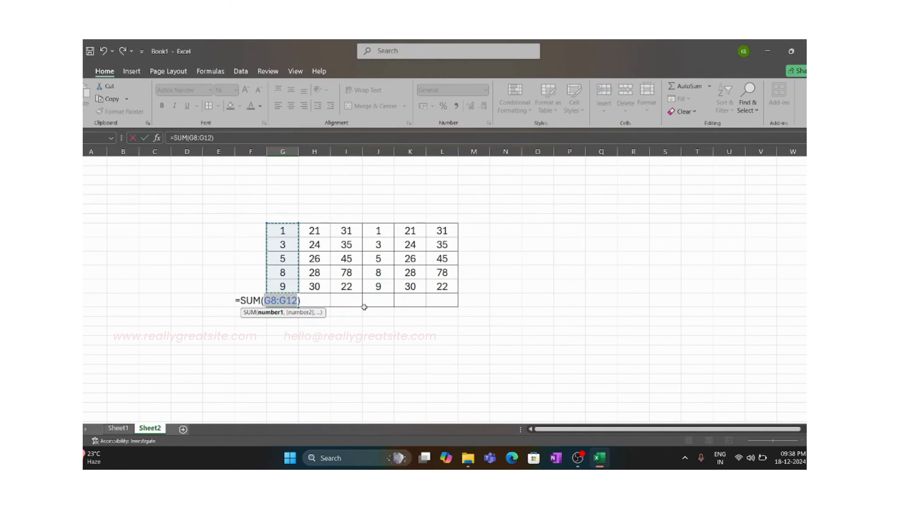
{"action": "key", "text": "Return"}
- Calculate the MIN of H8:H12 in cell H13 and check the resulting cell
{"action": "left_click", "coordinate": [314, 300]}
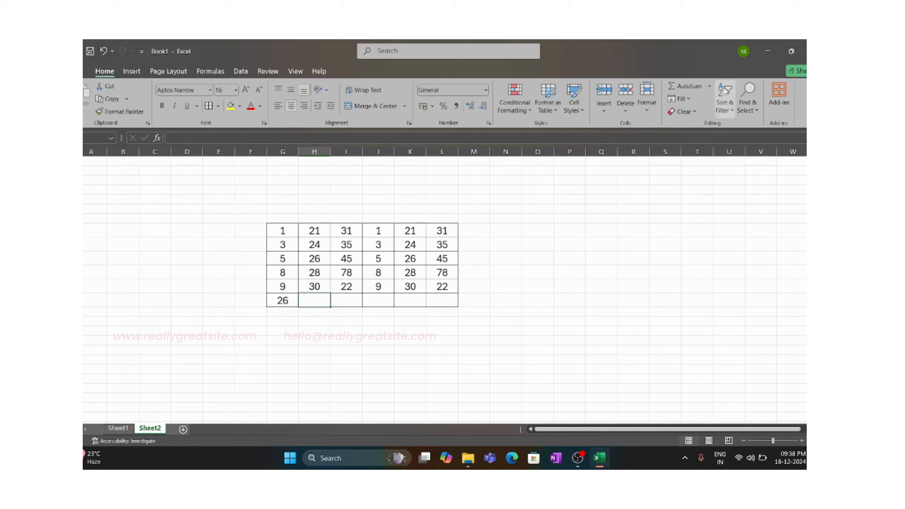
{"action": "left_click", "coordinate": [709, 87]}
{"action": "left_click", "coordinate": [700, 157]}
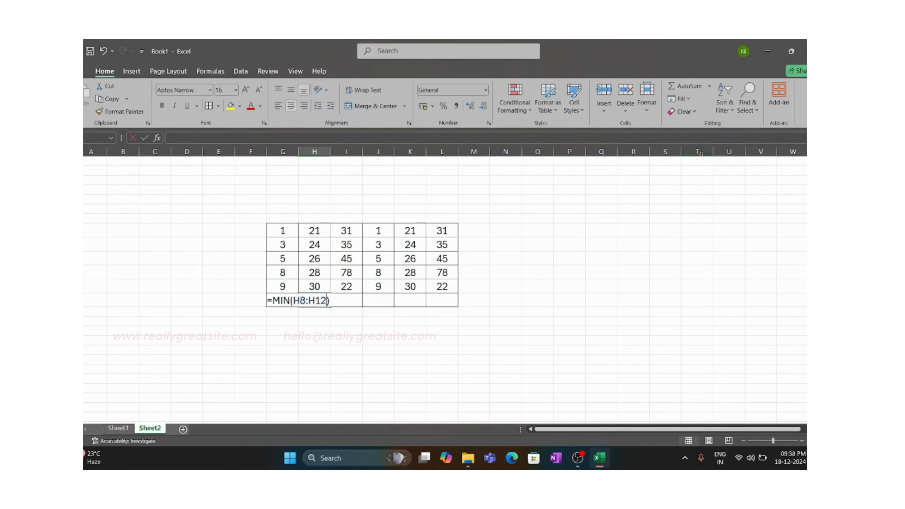
{"action": "key", "text": "Return"}
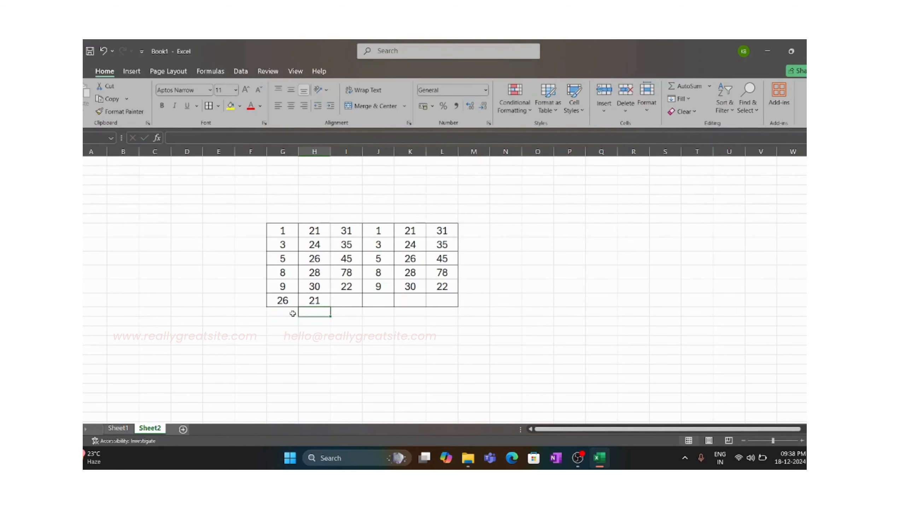
{"action": "left_click", "coordinate": [318, 302]}
- Calculate the MAX of I8:I12 in cell I13, below the table's third column
{"action": "left_click", "coordinate": [353, 303]}
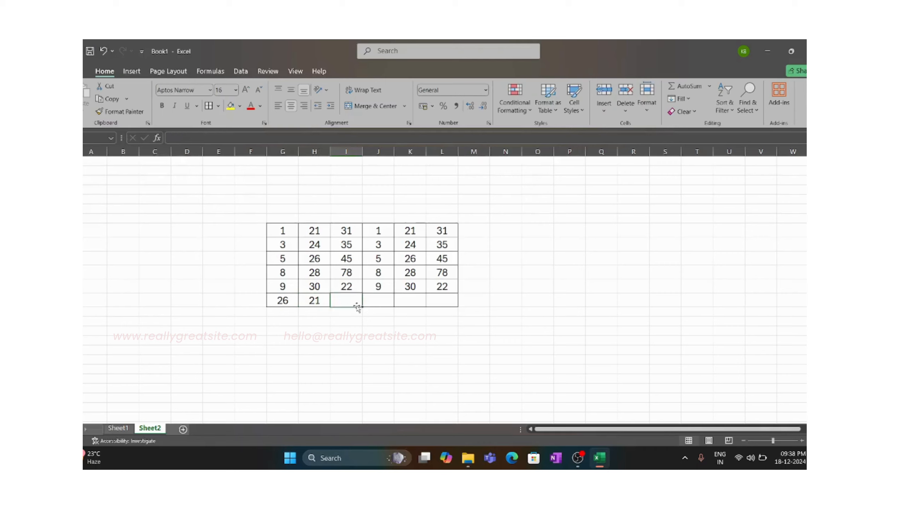
{"action": "left_click", "coordinate": [709, 86]}
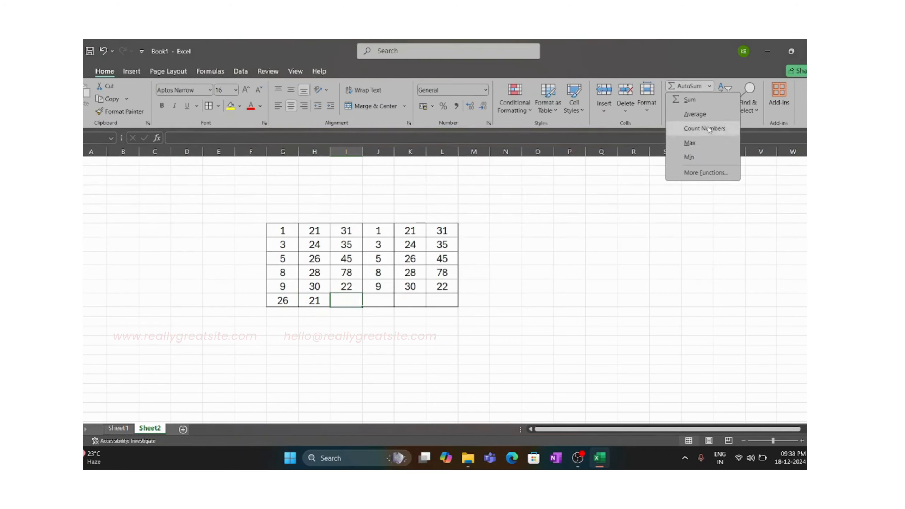
{"action": "left_click", "coordinate": [700, 145]}
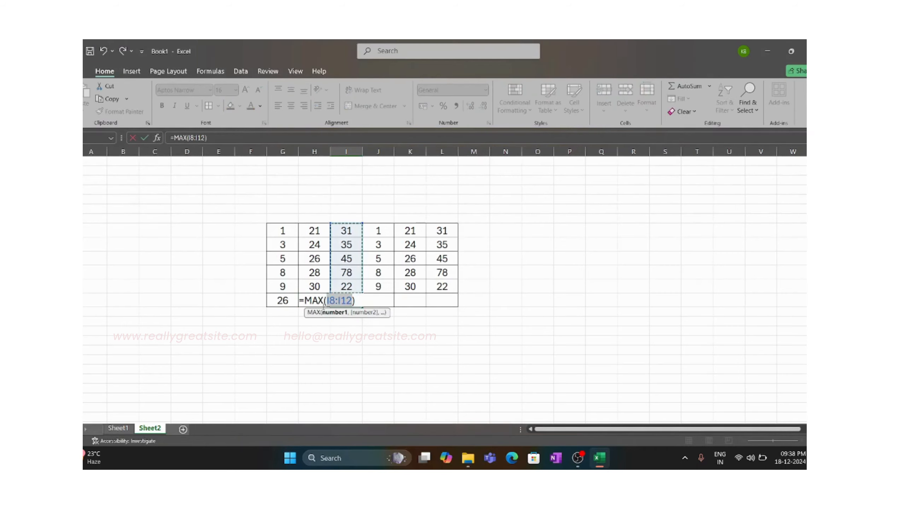
{"action": "key", "text": "Return"}
- Check the maximum in I13 against its source value, and fill the formulas of G13:I13 across to L13
{"action": "left_click", "coordinate": [355, 273]}
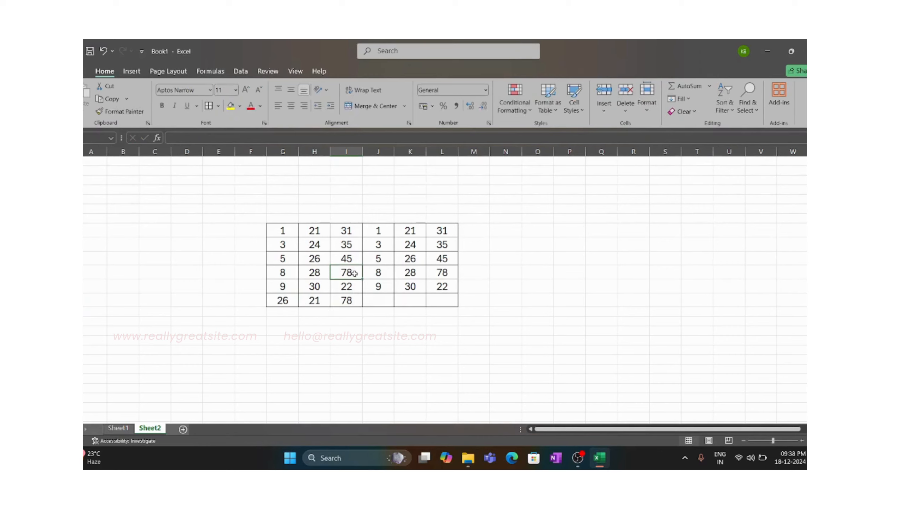
{"action": "left_click", "coordinate": [343, 302]}
{"action": "left_click_drag", "start_coordinate": [287, 301], "coordinate": [456, 303]}
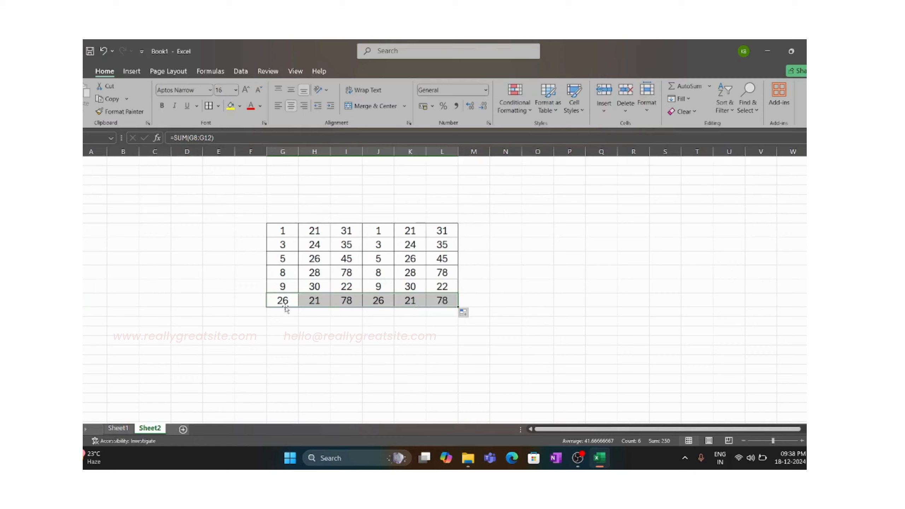
- Format the whole table G8:L13 as Currency with the ₹ English (India) symbol
{"action": "left_click_drag", "start_coordinate": [299, 235], "coordinate": [454, 300]}
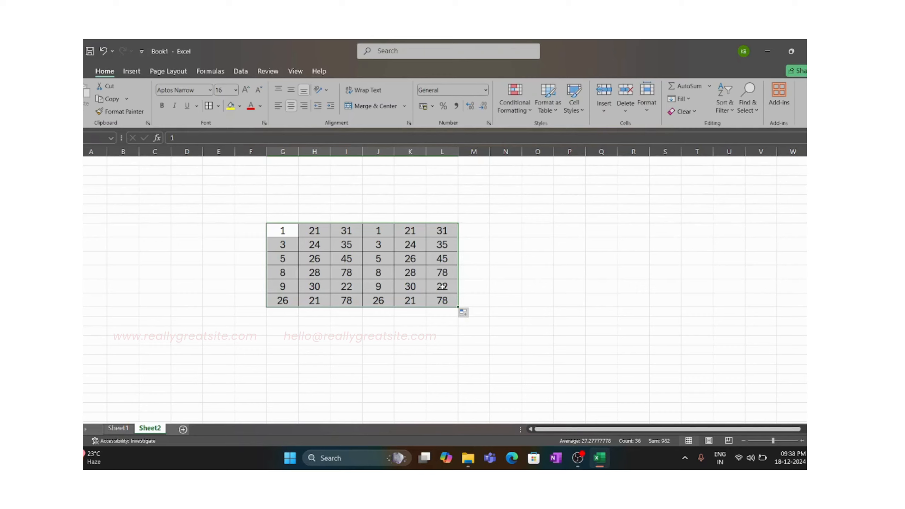
{"action": "key", "text": "ctrl+1"}
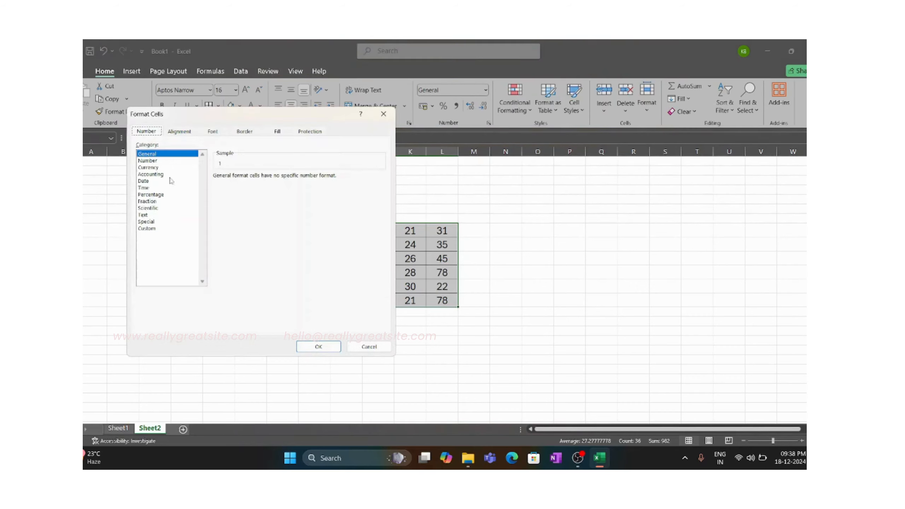
{"action": "left_click", "coordinate": [154, 167]}
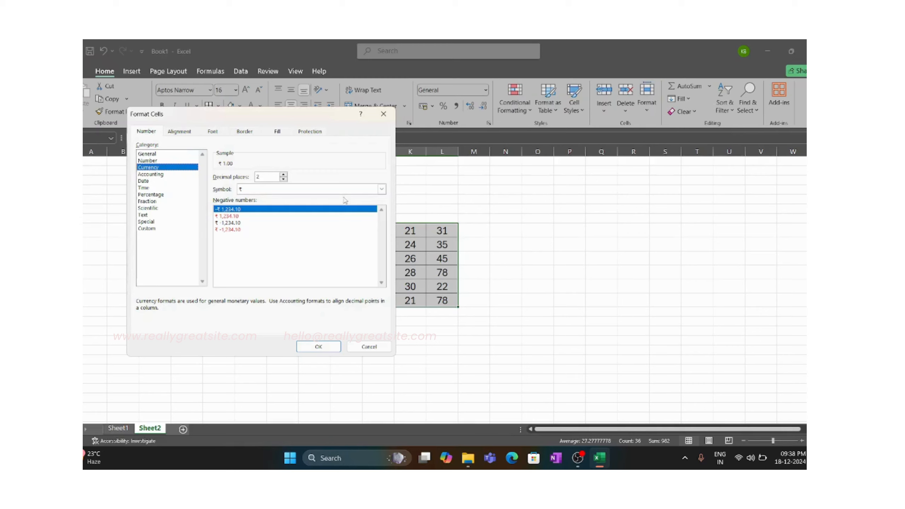
{"action": "left_click", "coordinate": [381, 189]}
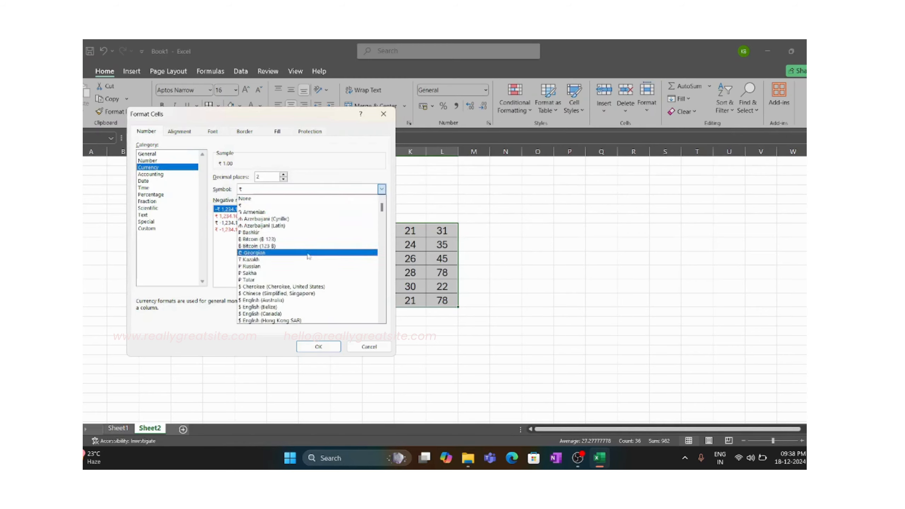
{"action": "scroll", "coordinate": [306, 265], "scroll_direction": "down", "scroll_amount": 3}
{"action": "scroll", "coordinate": [305, 264], "scroll_direction": "down", "scroll_amount": 4}
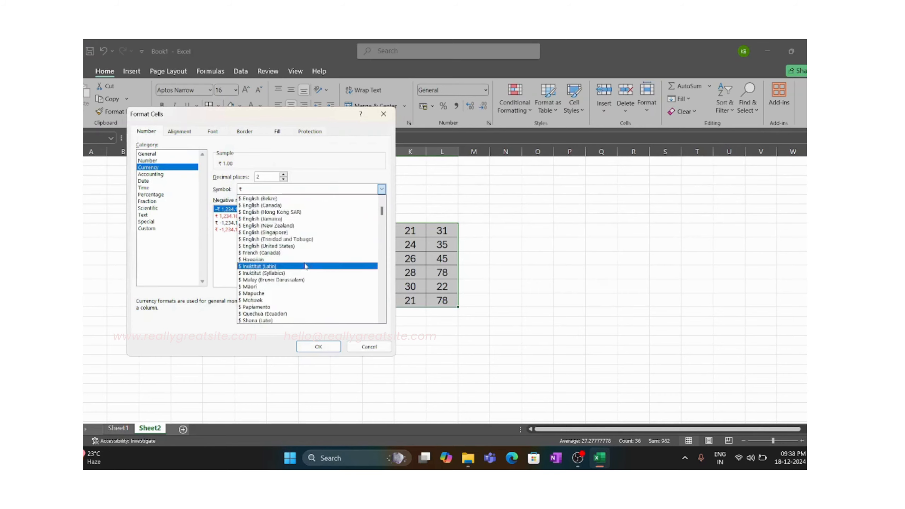
{"action": "left_click_drag", "start_coordinate": [381, 213], "coordinate": [381, 238]}
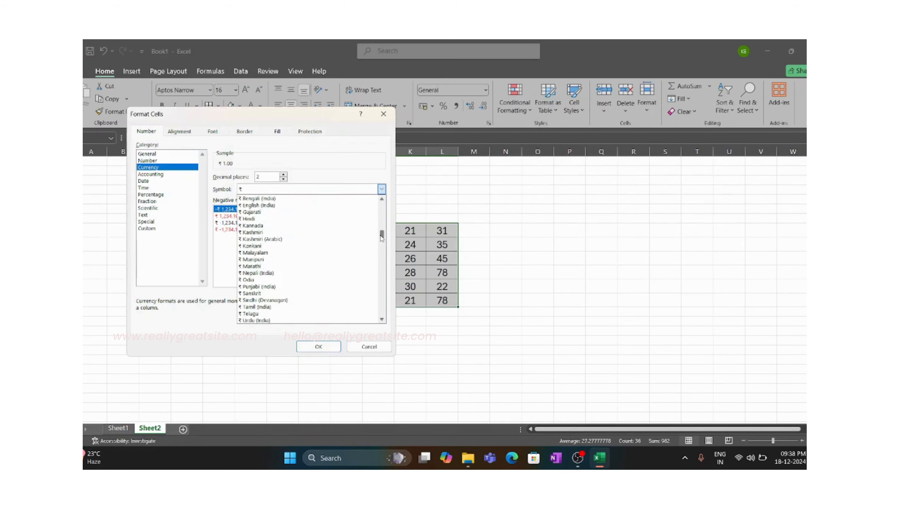
{"action": "left_click", "coordinate": [263, 207]}
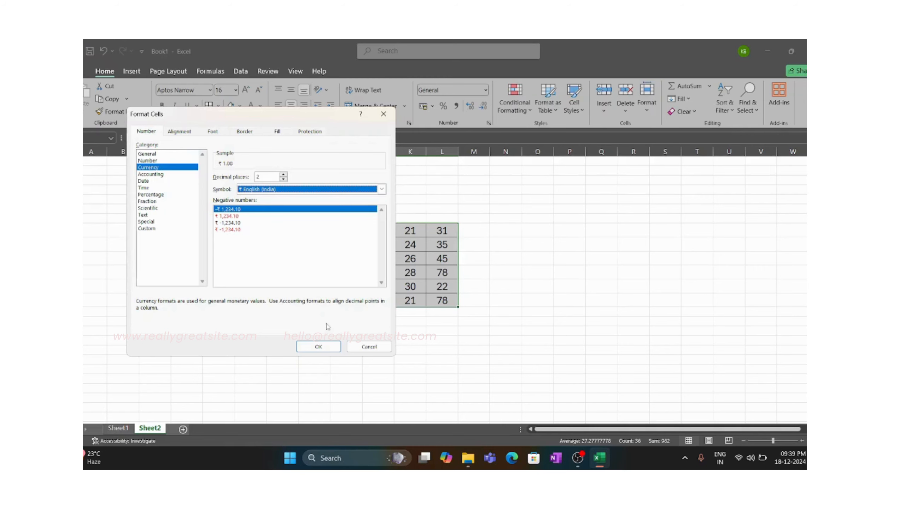
{"action": "left_click", "coordinate": [318, 347]}
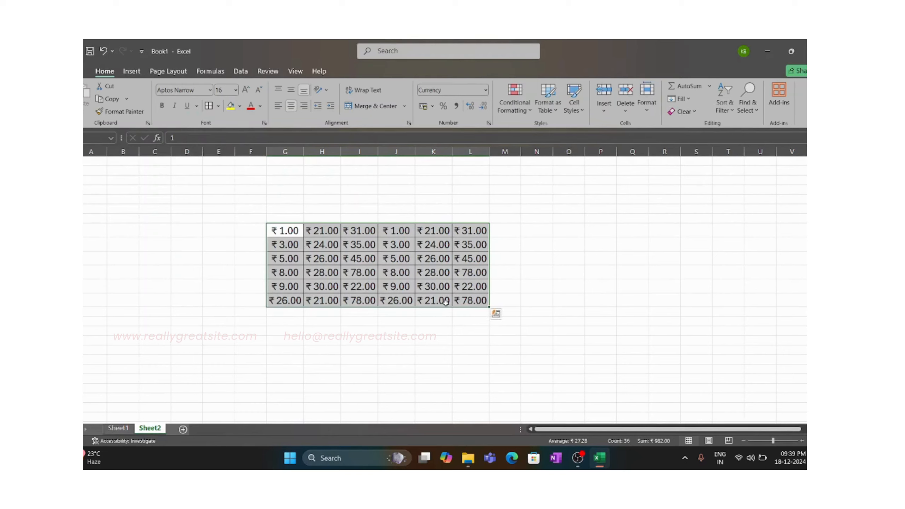
- Set the decimal places of the currency values in G8:L13 to 0
{"action": "left_click_drag", "start_coordinate": [288, 230], "coordinate": [470, 301]}
{"action": "key", "text": "ctrl+1"}
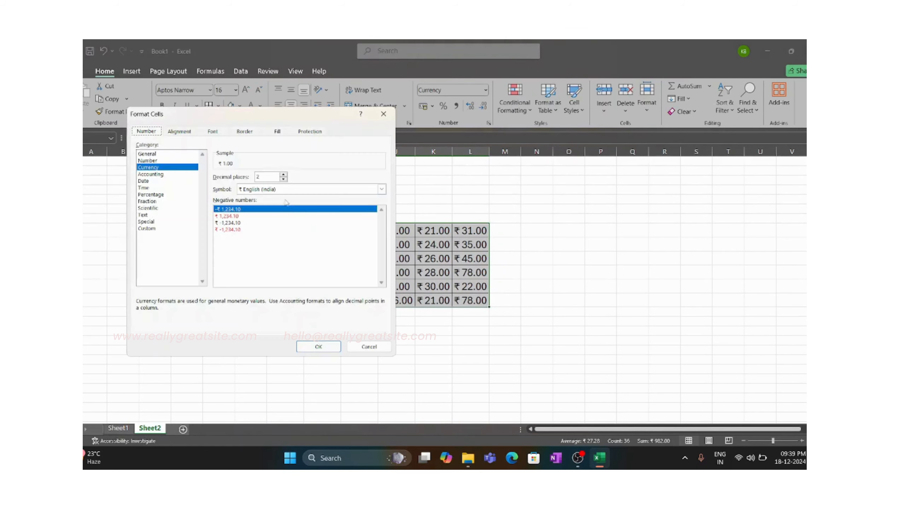
{"action": "left_click", "coordinate": [284, 179]}
{"action": "left_click", "coordinate": [283, 179]}
{"action": "left_click", "coordinate": [319, 346]}
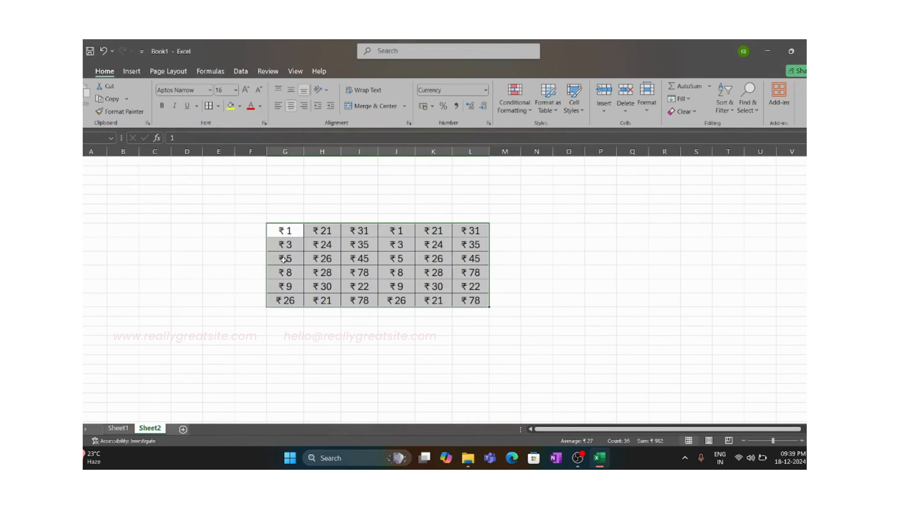
- Highlight the currency table G8:L13 to review it and return to Sheet1
{"action": "left_click", "coordinate": [396, 327]}
{"action": "left_click_drag", "start_coordinate": [296, 234], "coordinate": [459, 304]}
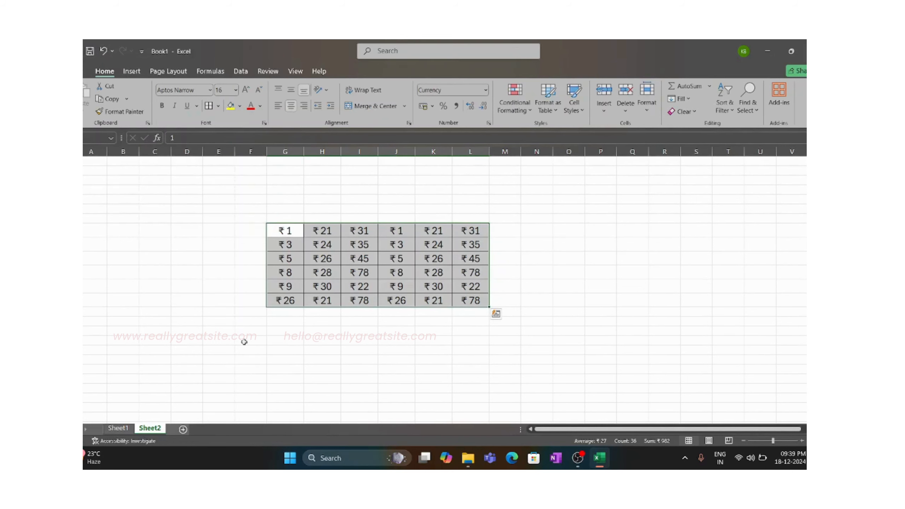
{"action": "left_click", "coordinate": [118, 428]}
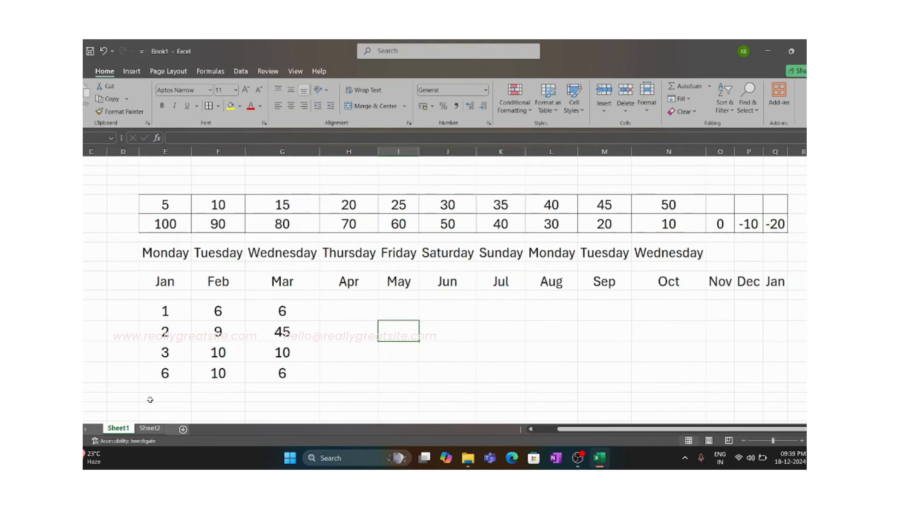